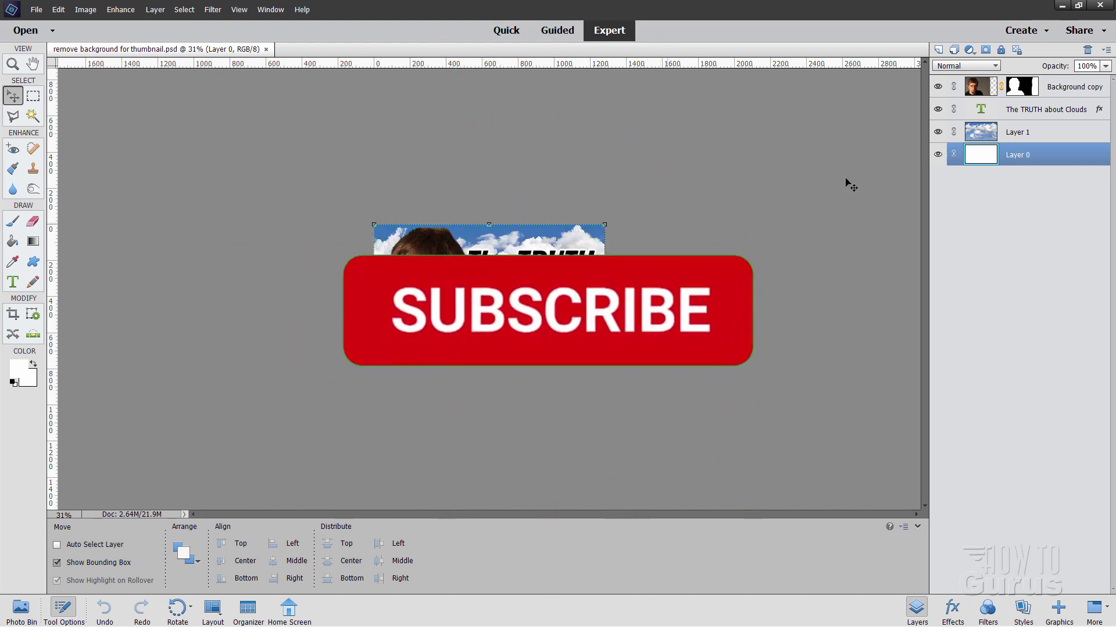
- Delete the Background copy, title text and Layer 1 sky layers together, leaving Layer 0
{"action": "left_click", "coordinate": [1057, 88]}
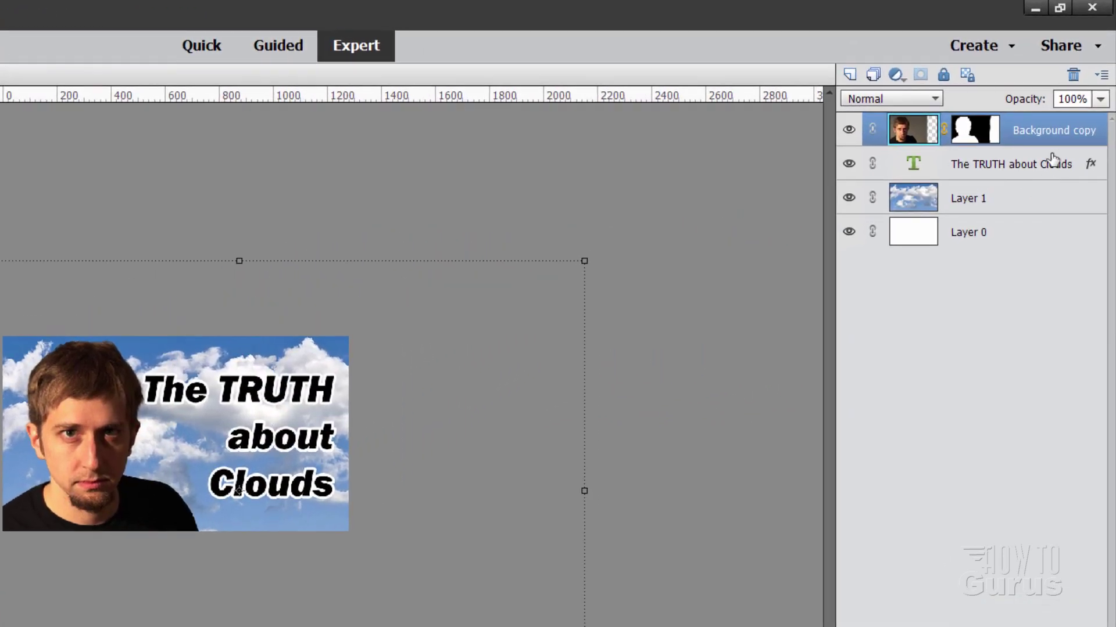
{"action": "left_click", "coordinate": [1040, 132], "text": "shift"}
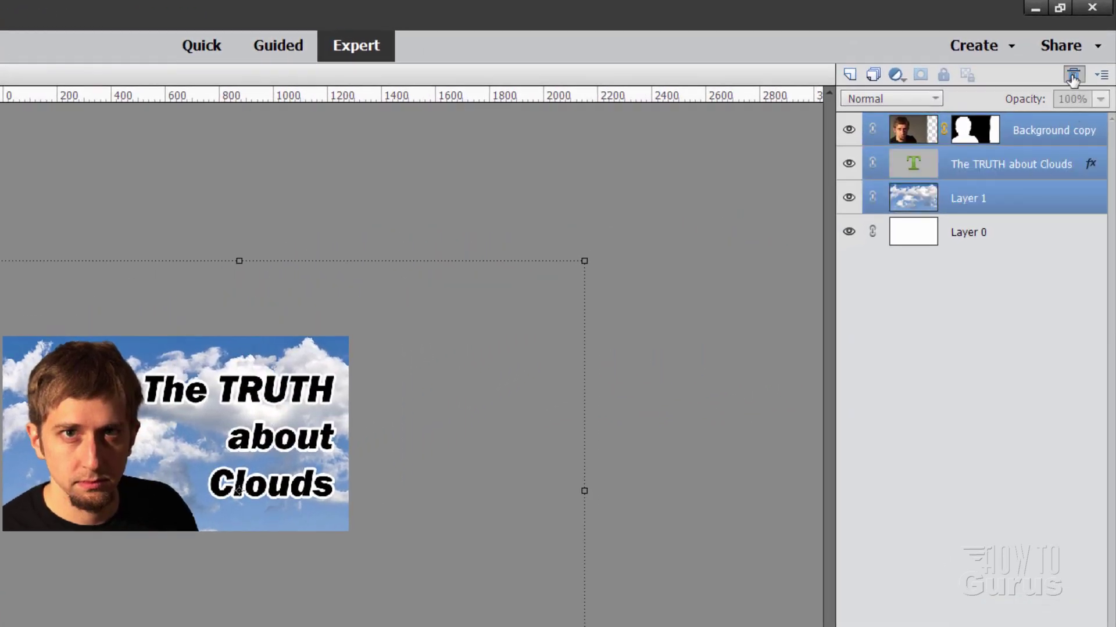
{"action": "left_click", "coordinate": [1073, 74]}
{"action": "left_click", "coordinate": [233, 339]}
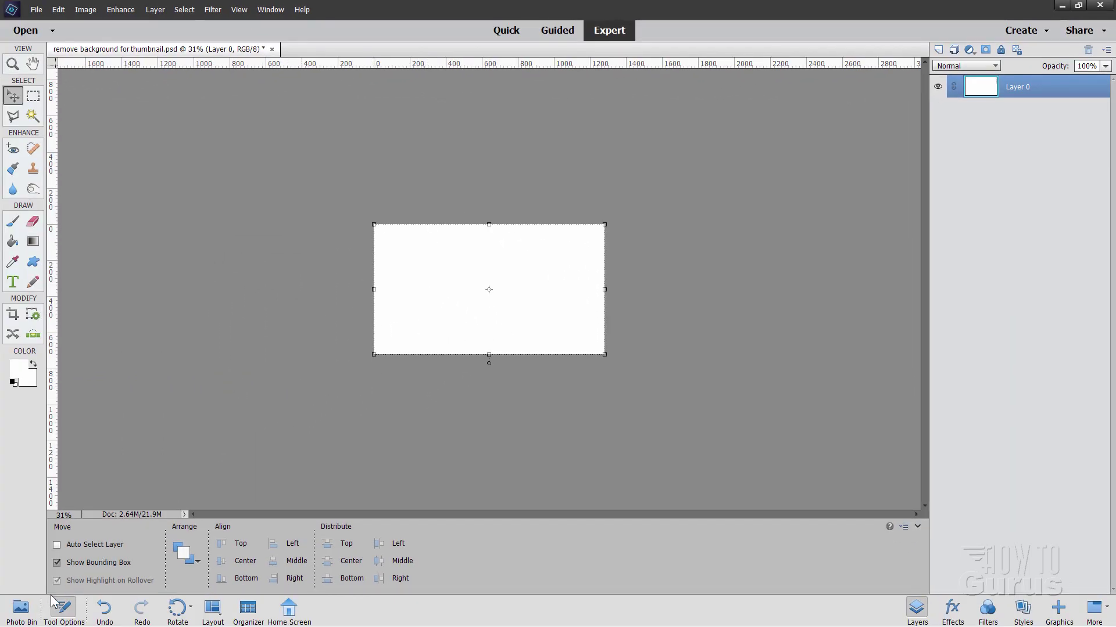
- Open portrait-298984.jpg from the Photo Bin as a floating window
{"action": "left_click", "coordinate": [20, 610]}
{"action": "double_click", "coordinate": [243, 560]}
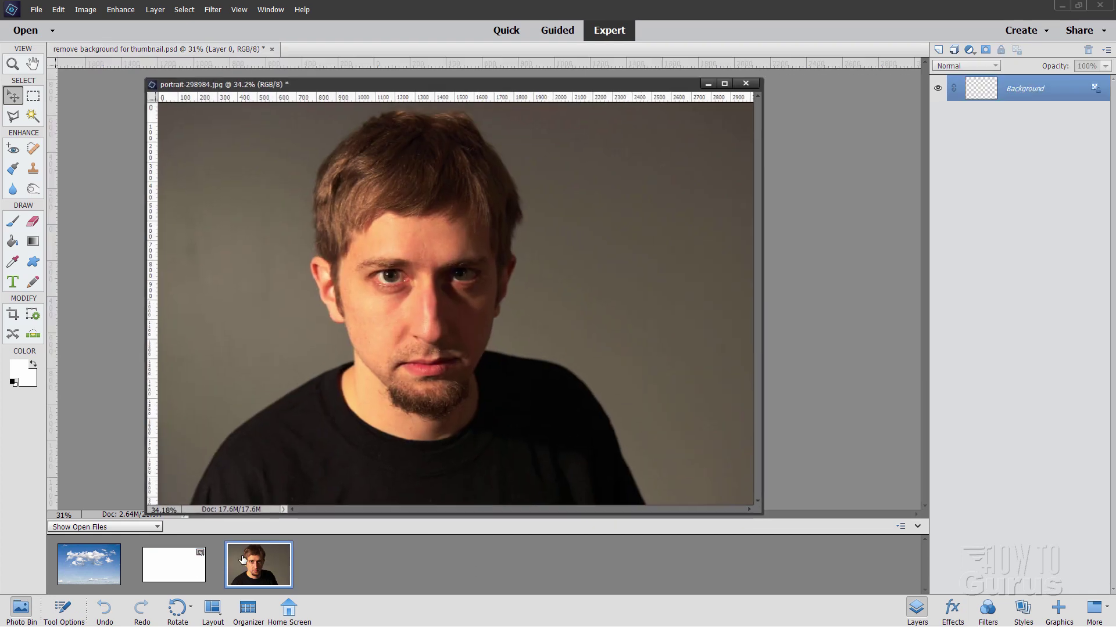
{"action": "left_click_drag", "start_coordinate": [493, 80], "coordinate": [555, 93]}
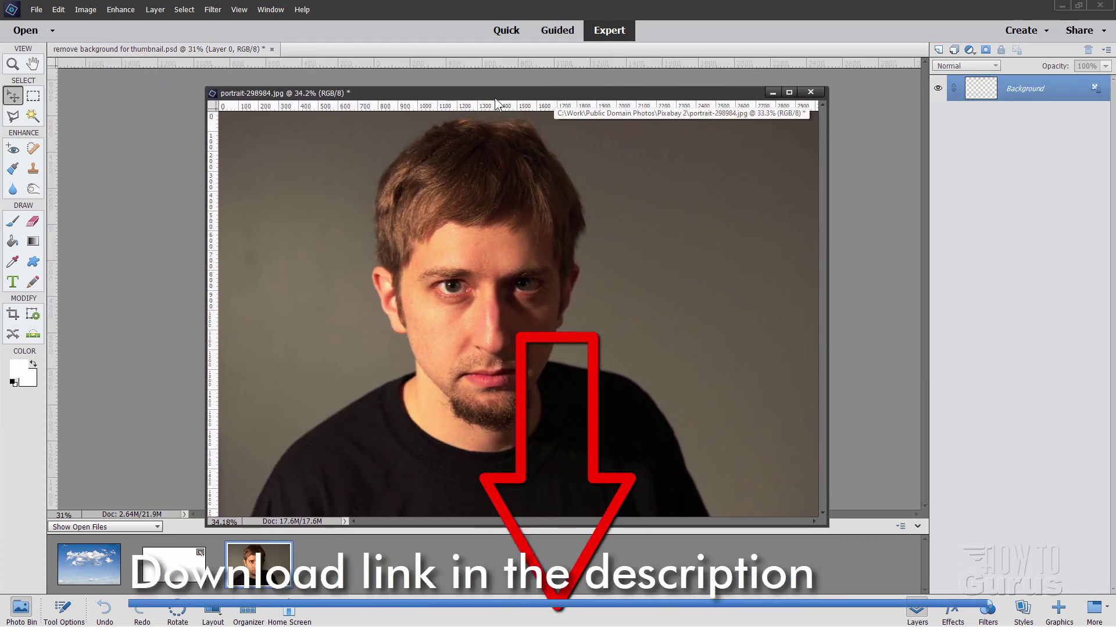
{"action": "mouse_move", "coordinate": [490, 95]}
{"action": "left_mouse_down"}
{"action": "mouse_move", "coordinate": [557, 128]}
{"action": "mouse_move", "coordinate": [477, 106]}
{"action": "left_mouse_up"}
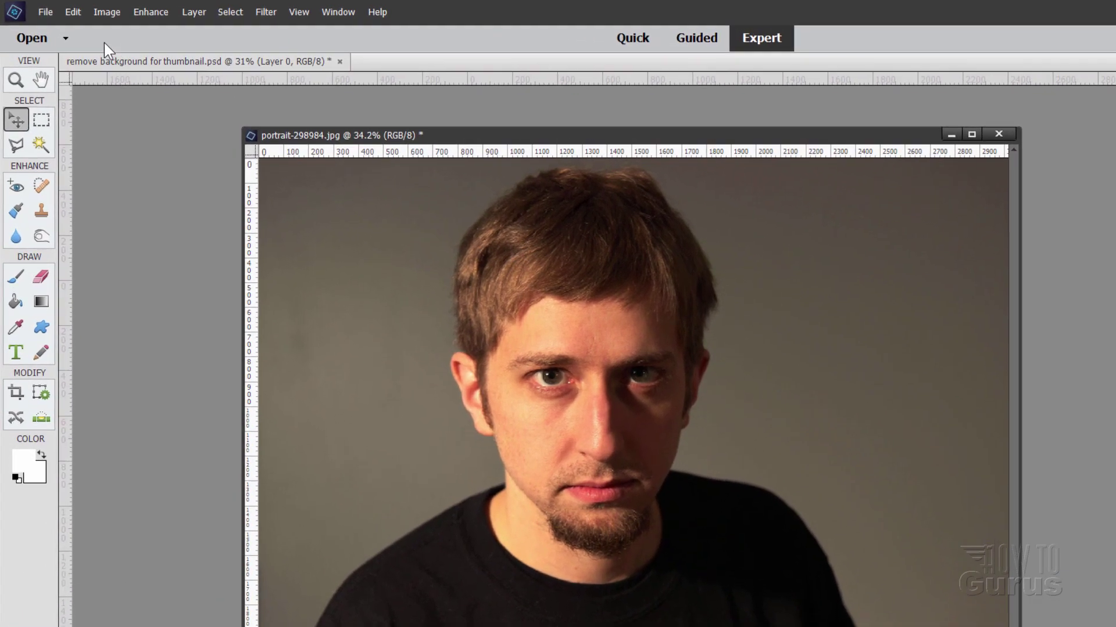
- Check the floating-documents option in General Preferences and dock the portrait as a tab
{"action": "left_click", "coordinate": [58, 10]}
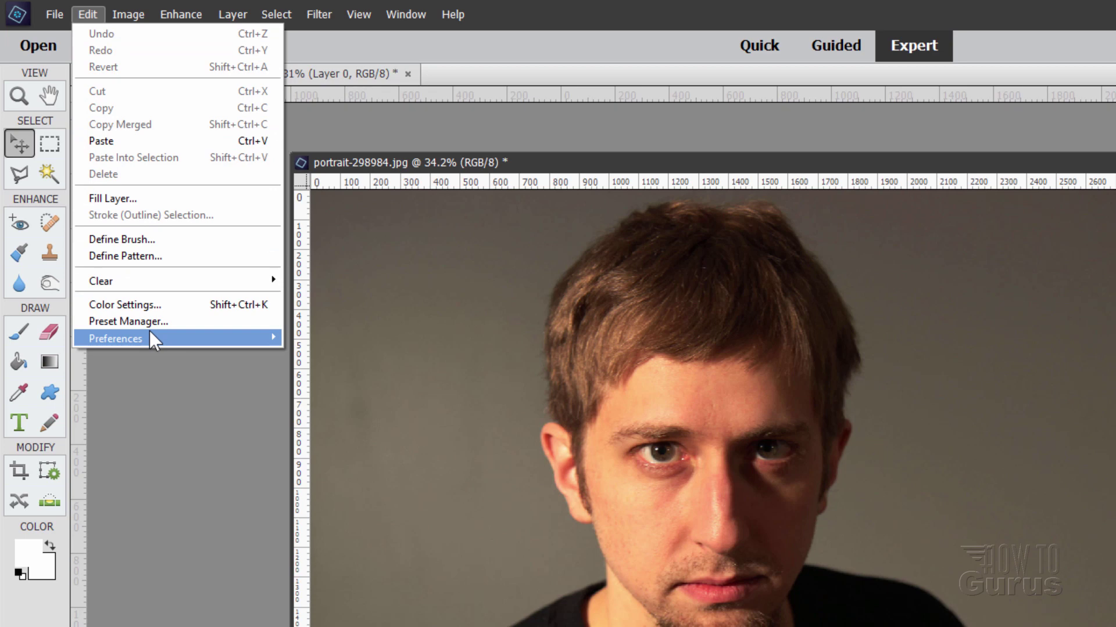
{"action": "mouse_move", "coordinate": [153, 332]}
{"action": "left_click", "coordinate": [361, 343]}
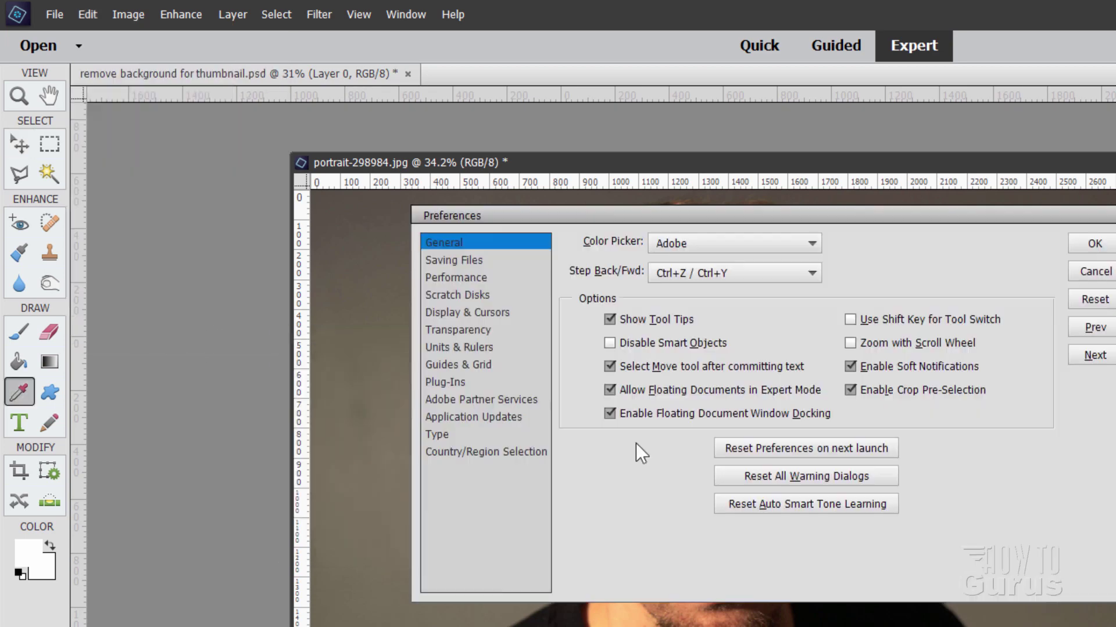
{"action": "left_click", "coordinate": [610, 390]}
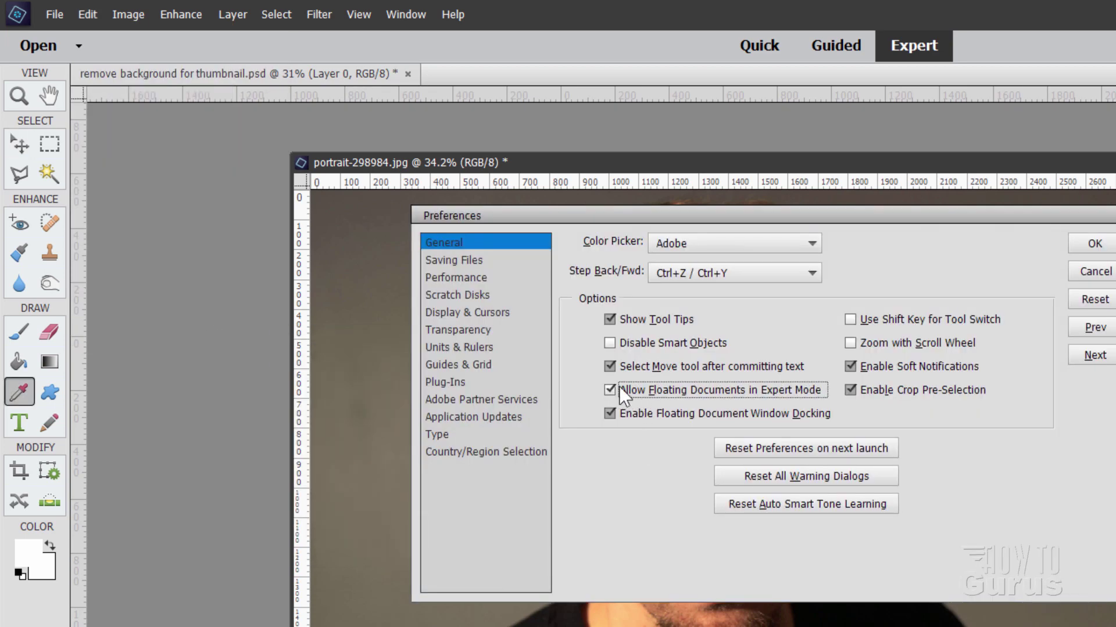
{"action": "left_click", "coordinate": [616, 388]}
{"action": "left_click", "coordinate": [610, 389]}
{"action": "left_click", "coordinate": [1086, 250]}
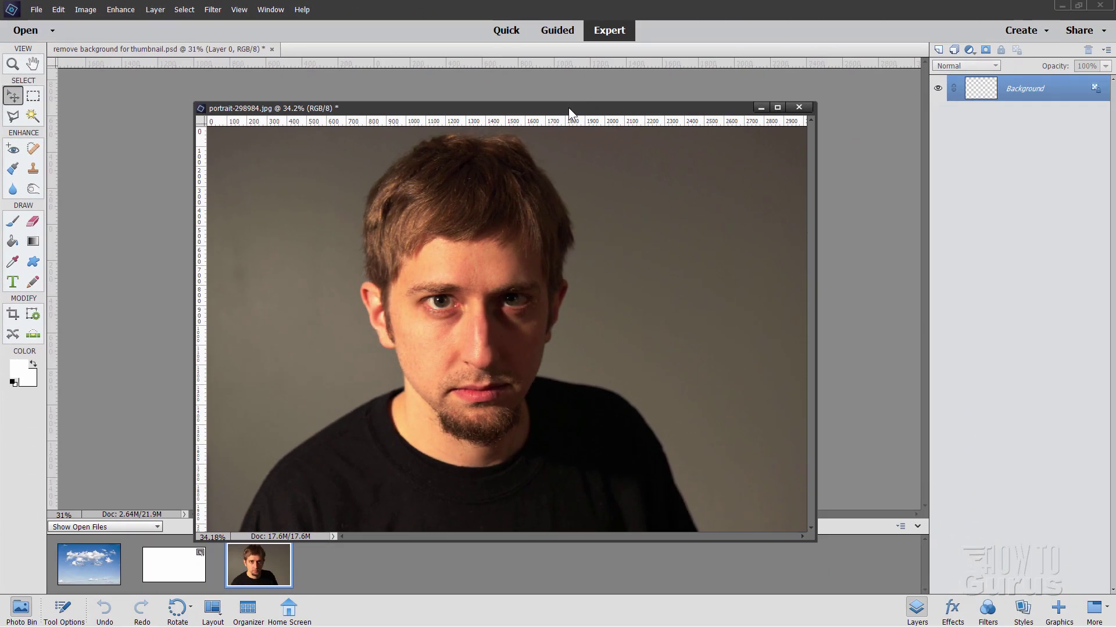
{"action": "left_click_drag", "start_coordinate": [568, 107], "coordinate": [555, 50]}
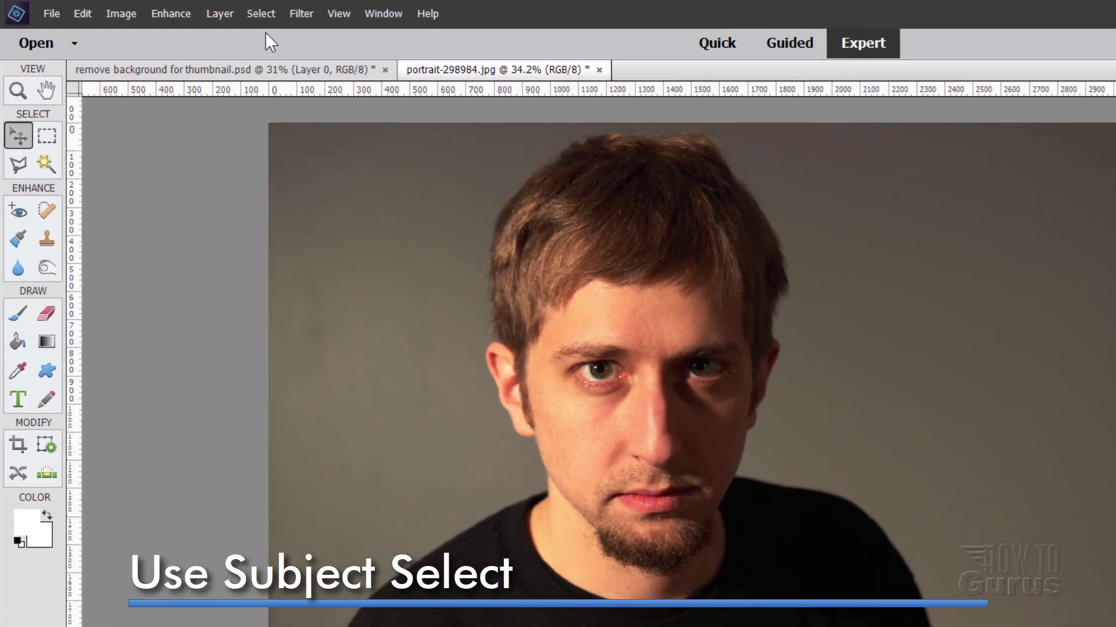
- Select the man's head and shoulders automatically with Select > Subject
{"action": "left_click", "coordinate": [184, 9]}
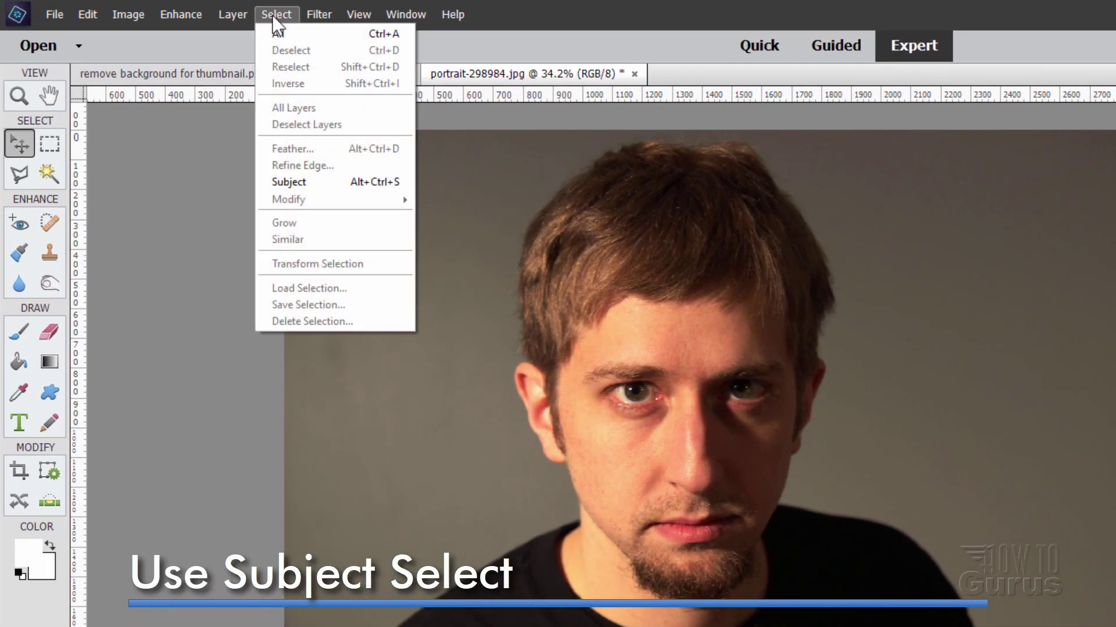
{"action": "left_click", "coordinate": [305, 181]}
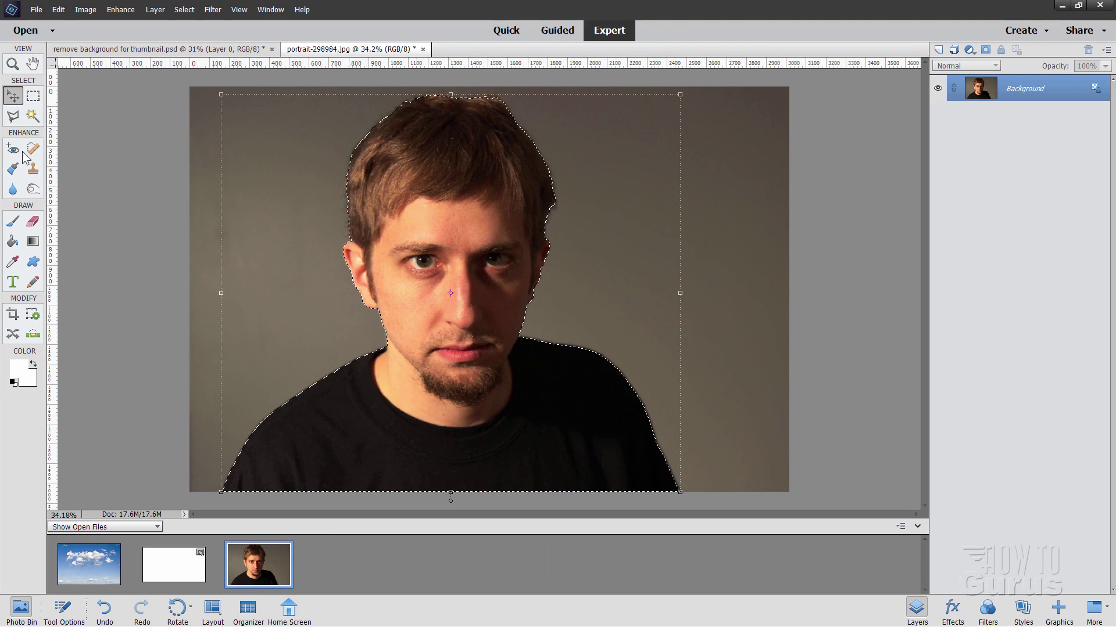
{"action": "left_click", "coordinate": [36, 99]}
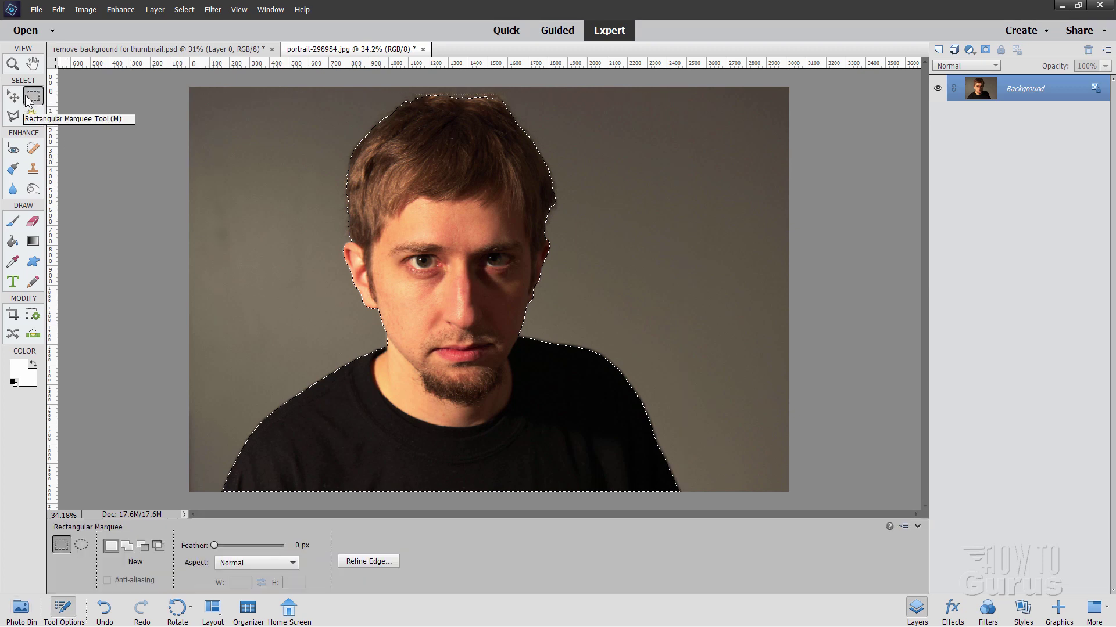
- Refine the edge with Smart Radius 1, brush the hair, output to New Layer with Layer Mask
{"action": "left_click", "coordinate": [374, 563]}
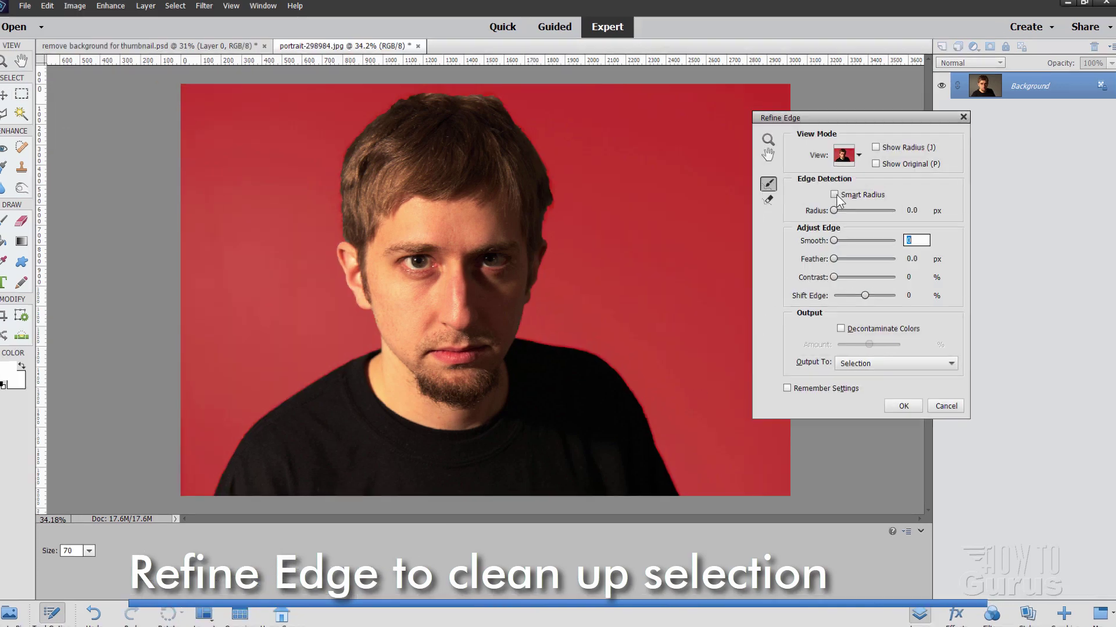
{"action": "left_click", "coordinate": [834, 195]}
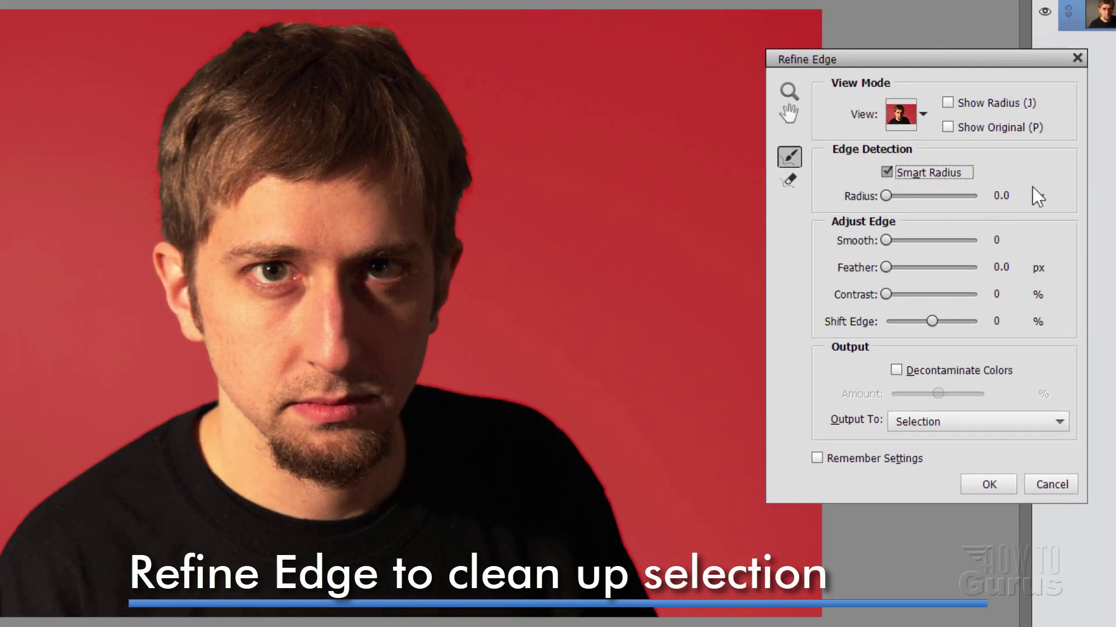
{"action": "left_click", "coordinate": [1002, 196]}
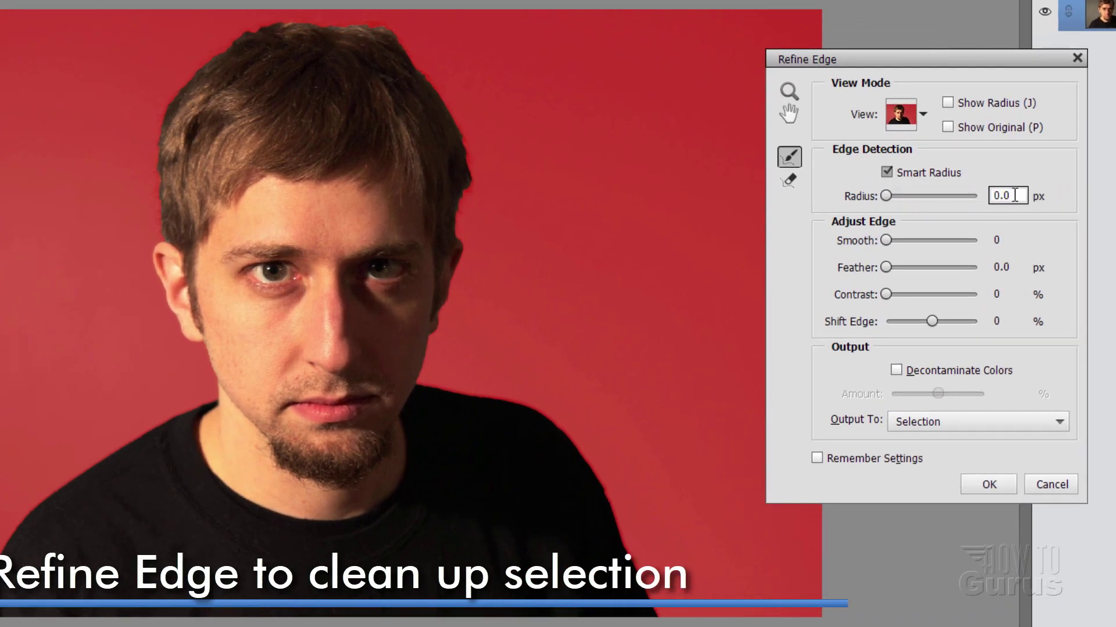
{"action": "type", "text": "1"}
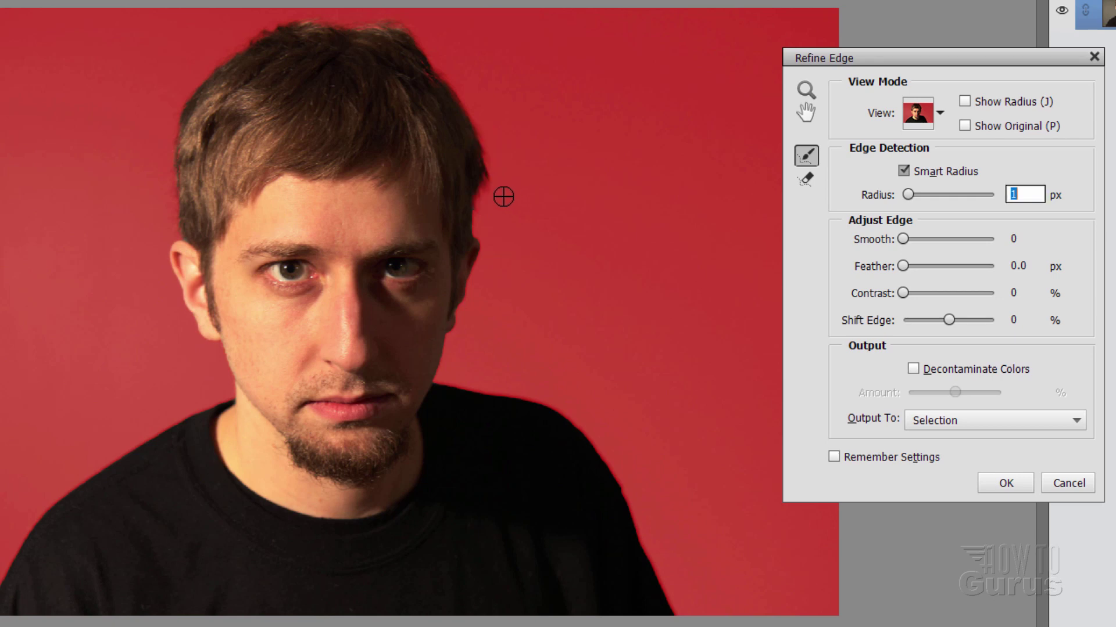
{"action": "left_click_drag", "start_coordinate": [480, 193], "coordinate": [478, 218]}
{"action": "left_click", "coordinate": [948, 416]}
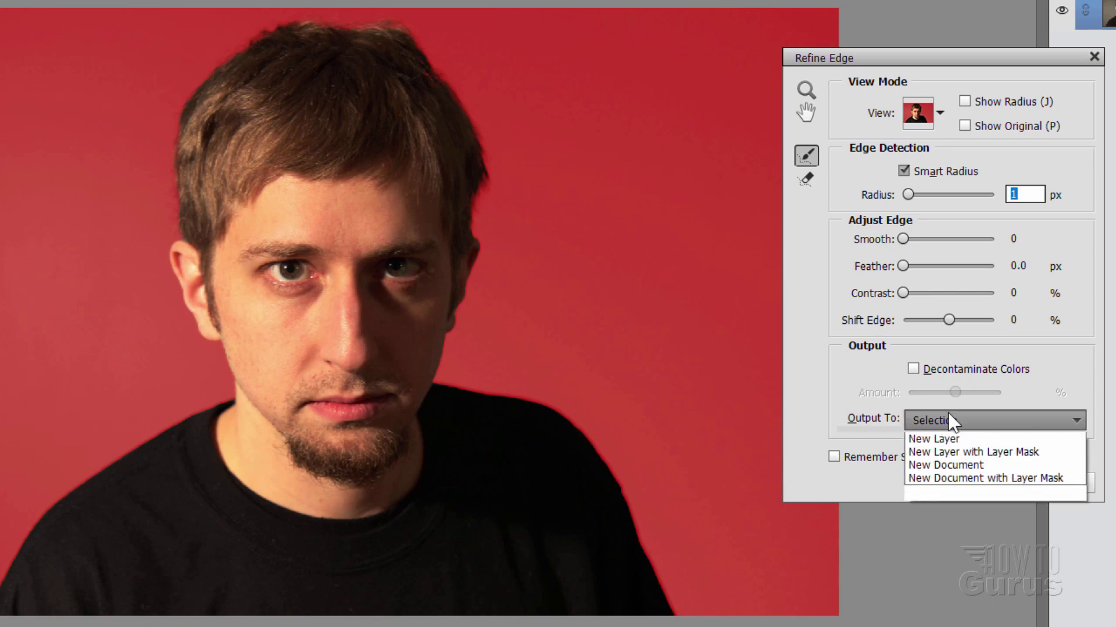
{"action": "left_click", "coordinate": [963, 478]}
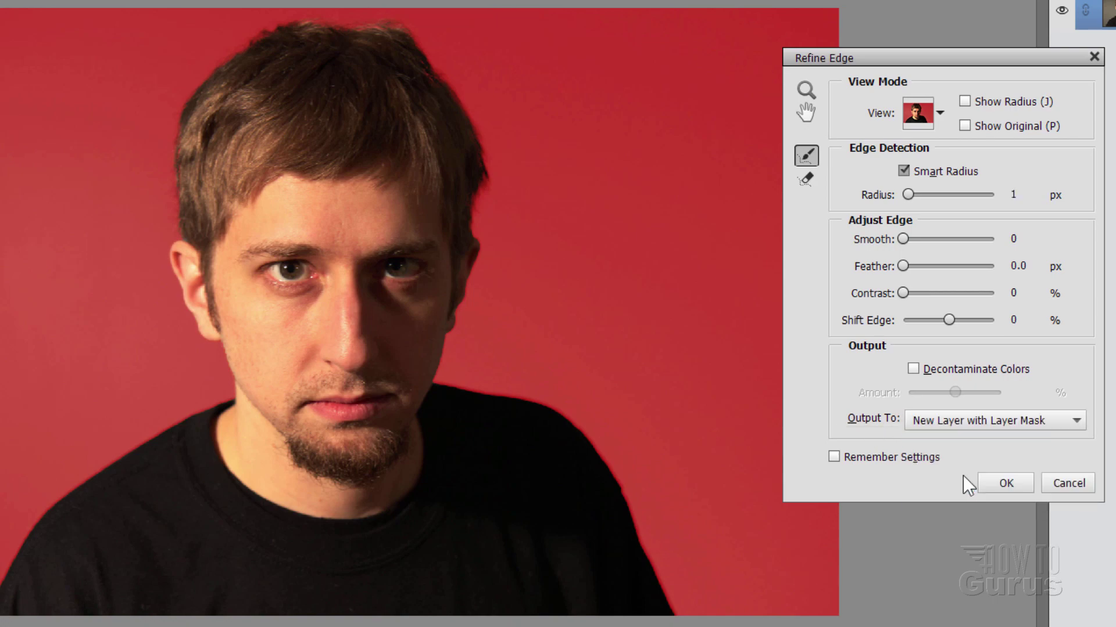
{"action": "left_click", "coordinate": [994, 480]}
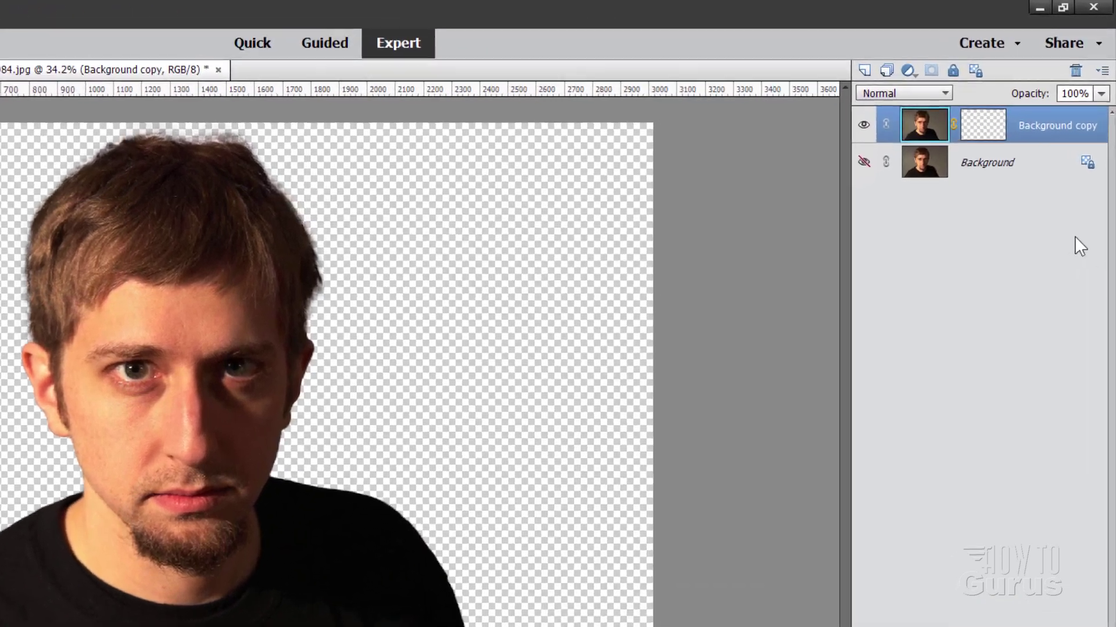
- Target the layer mask thumbnail on the Background copy layer
{"action": "left_click", "coordinate": [1025, 94]}
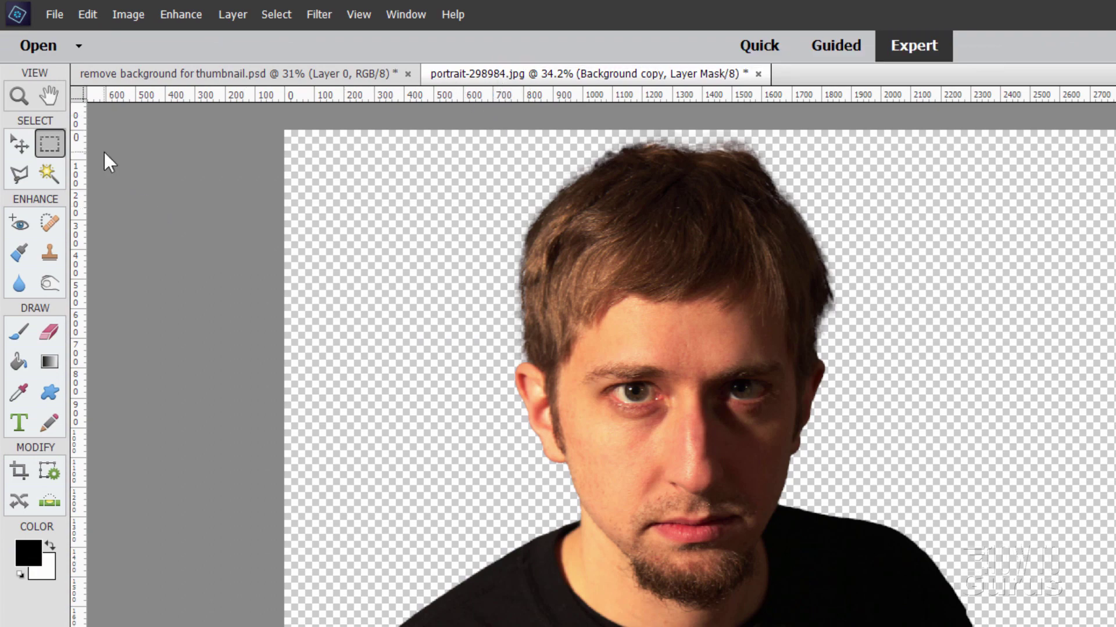
- Save the cut-out portrait as portrait-298984.psd in Photoshop format
{"action": "left_click", "coordinate": [55, 14]}
{"action": "left_click", "coordinate": [95, 174]}
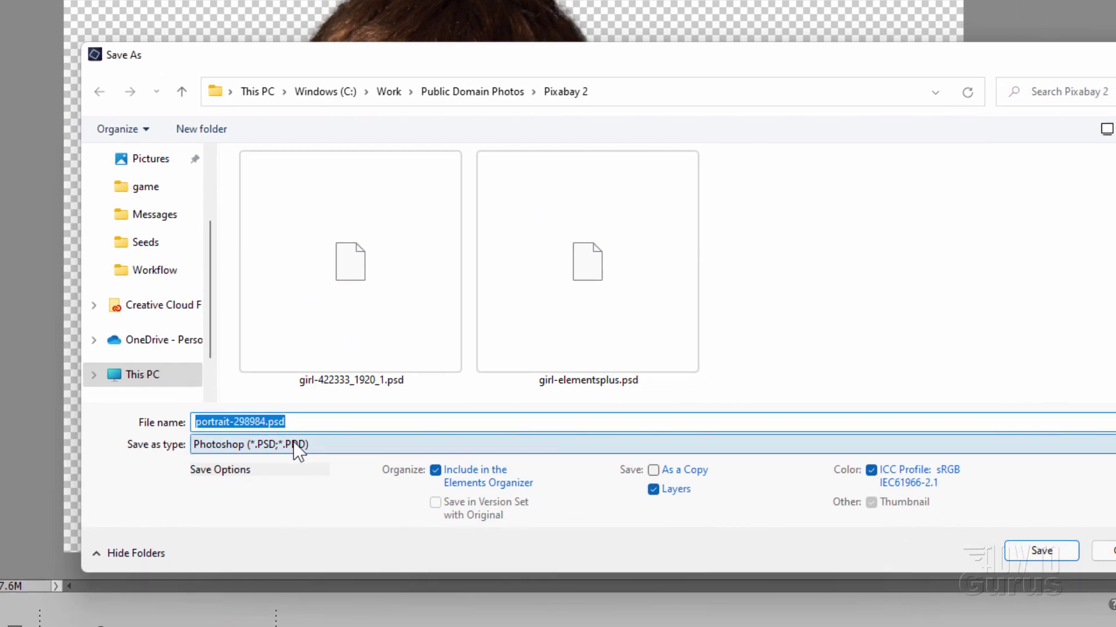
{"action": "left_click", "coordinate": [482, 609]}
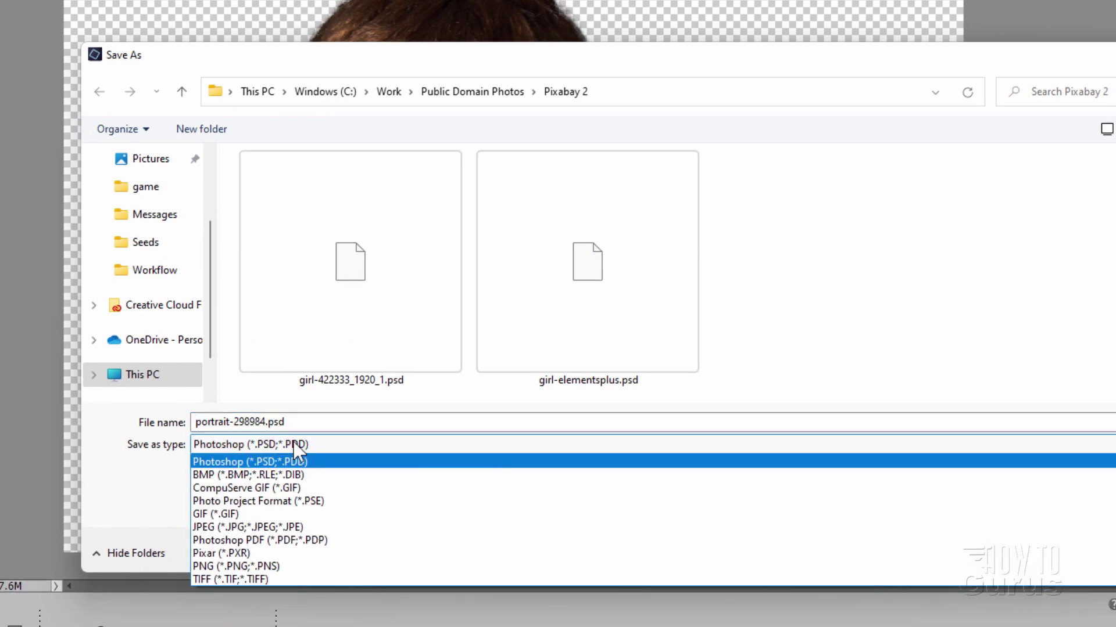
{"action": "left_click", "coordinate": [259, 462]}
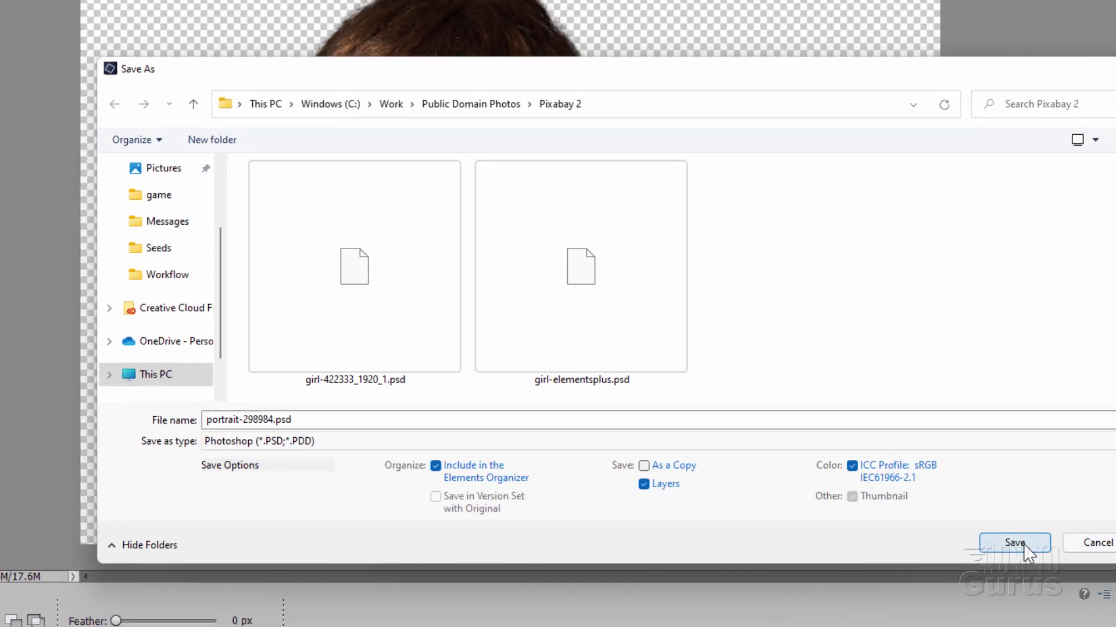
{"action": "left_click", "coordinate": [1023, 550]}
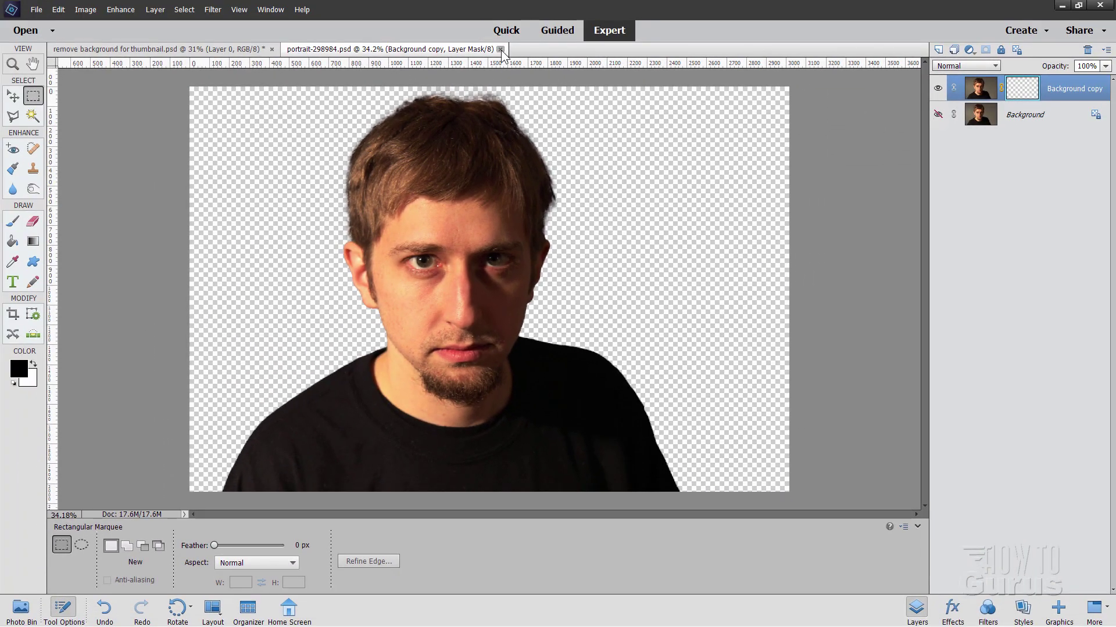
- Close the portrait, reopen it from recently edited files, and dock it as a tab
{"action": "left_click", "coordinate": [501, 49]}
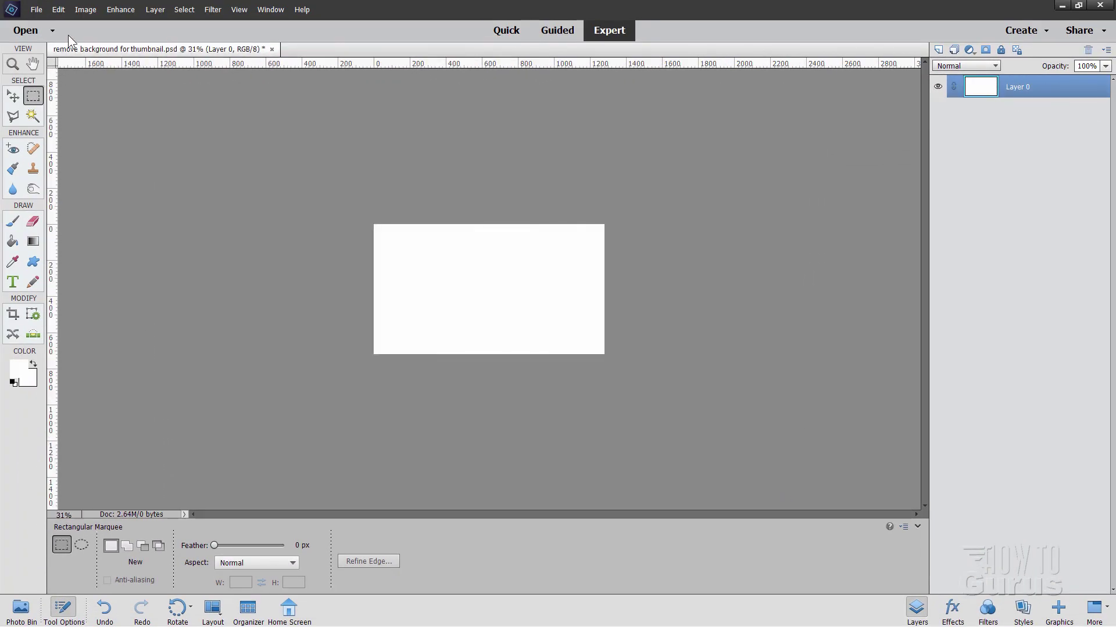
{"action": "left_click", "coordinate": [34, 10]}
{"action": "mouse_move", "coordinate": [68, 57]}
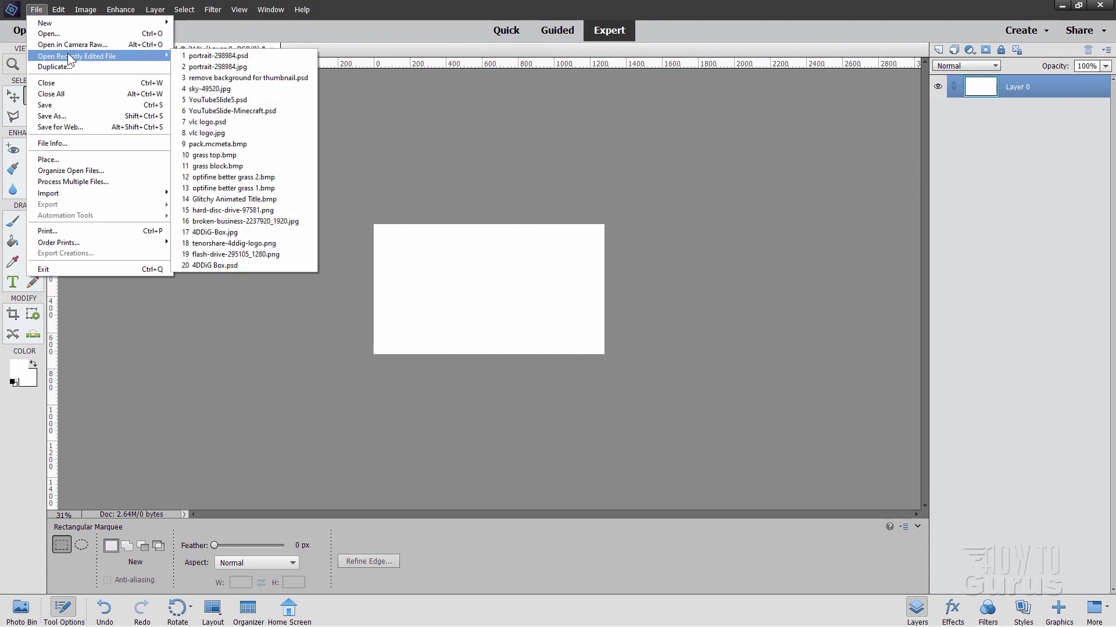
{"action": "left_click", "coordinate": [240, 61]}
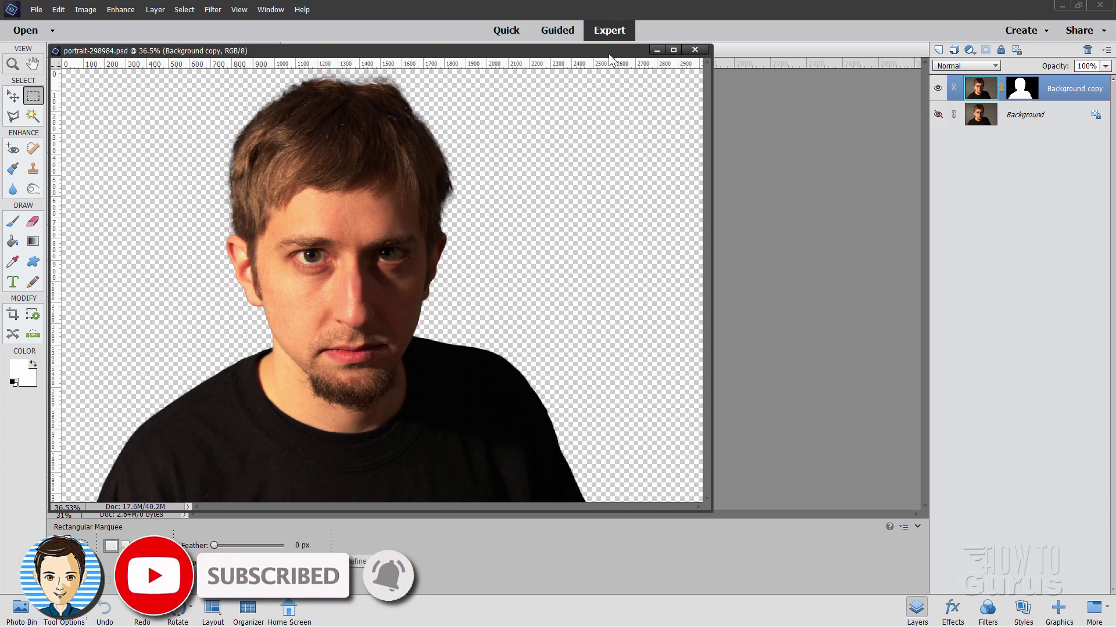
{"action": "left_click_drag", "start_coordinate": [609, 53], "coordinate": [915, 82]}
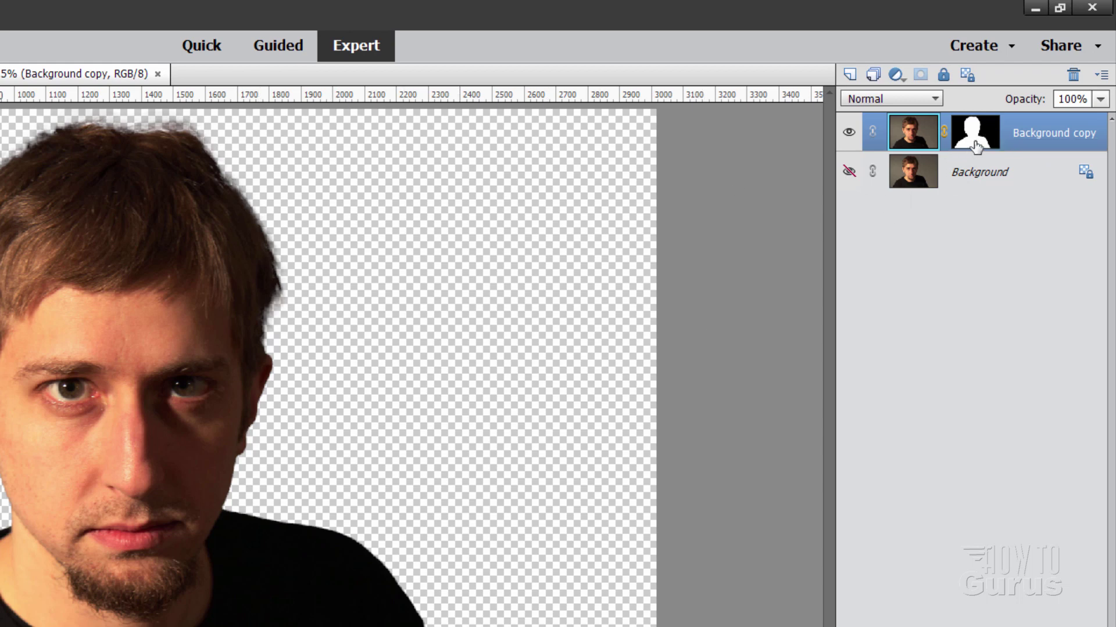
- Burn the mask along the hair's top and left edges, then float the portrait window
{"action": "left_click", "coordinate": [974, 144]}
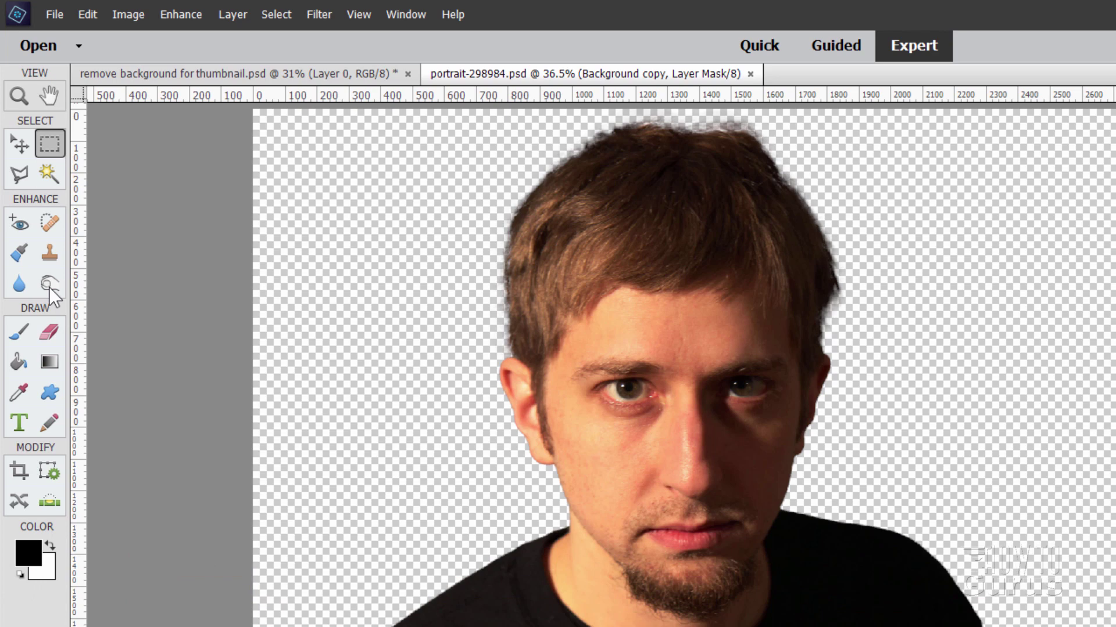
{"action": "left_click", "coordinate": [49, 285]}
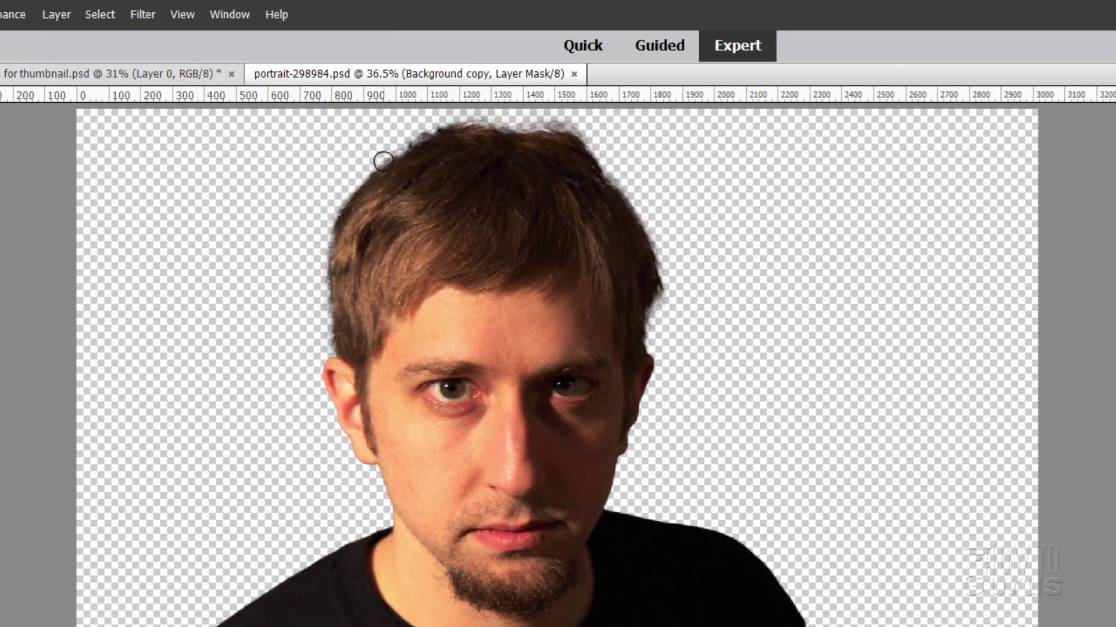
{"action": "left_click_drag", "start_coordinate": [393, 142], "coordinate": [350, 177]}
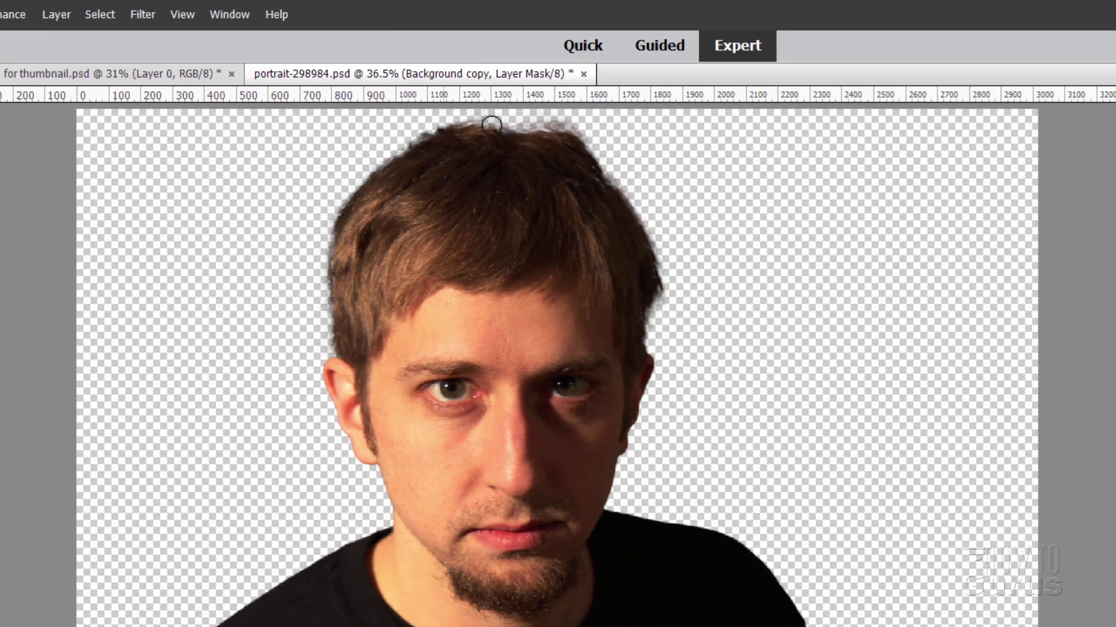
{"action": "mouse_move", "coordinate": [470, 121]}
{"action": "left_mouse_down"}
{"action": "mouse_move", "coordinate": [566, 122]}
{"action": "mouse_move", "coordinate": [546, 122]}
{"action": "mouse_move", "coordinate": [593, 139]}
{"action": "mouse_move", "coordinate": [528, 132]}
{"action": "mouse_move", "coordinate": [572, 120]}
{"action": "mouse_move", "coordinate": [553, 127]}
{"action": "mouse_move", "coordinate": [584, 132]}
{"action": "mouse_move", "coordinate": [619, 158]}
{"action": "mouse_move", "coordinate": [593, 141]}
{"action": "mouse_move", "coordinate": [648, 221]}
{"action": "mouse_move", "coordinate": [683, 312]}
{"action": "mouse_move", "coordinate": [654, 337]}
{"action": "mouse_move", "coordinate": [667, 301]}
{"action": "mouse_move", "coordinate": [655, 328]}
{"action": "left_mouse_up"}
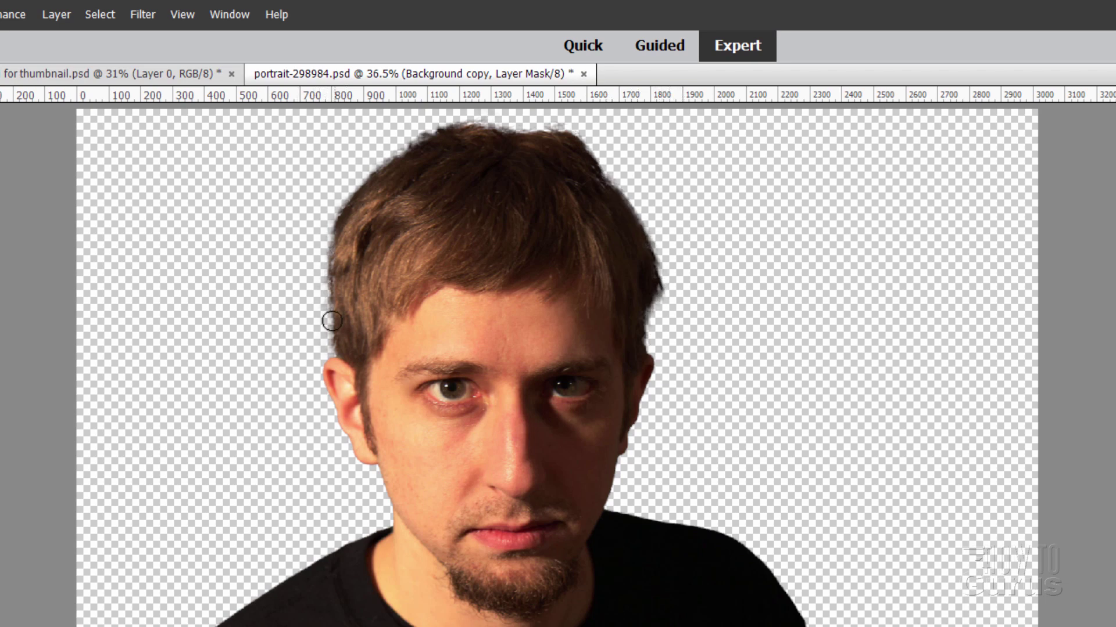
{"action": "mouse_move", "coordinate": [321, 348]}
{"action": "left_mouse_down"}
{"action": "mouse_move", "coordinate": [322, 217]}
{"action": "mouse_move", "coordinate": [399, 151]}
{"action": "left_mouse_up"}
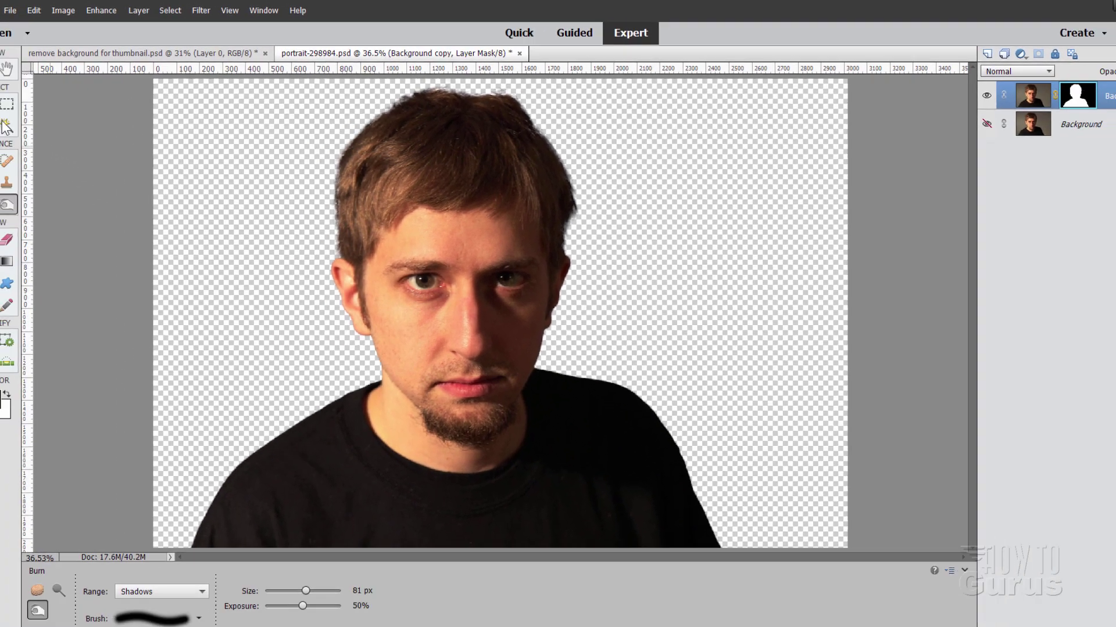
{"action": "left_click", "coordinate": [13, 96]}
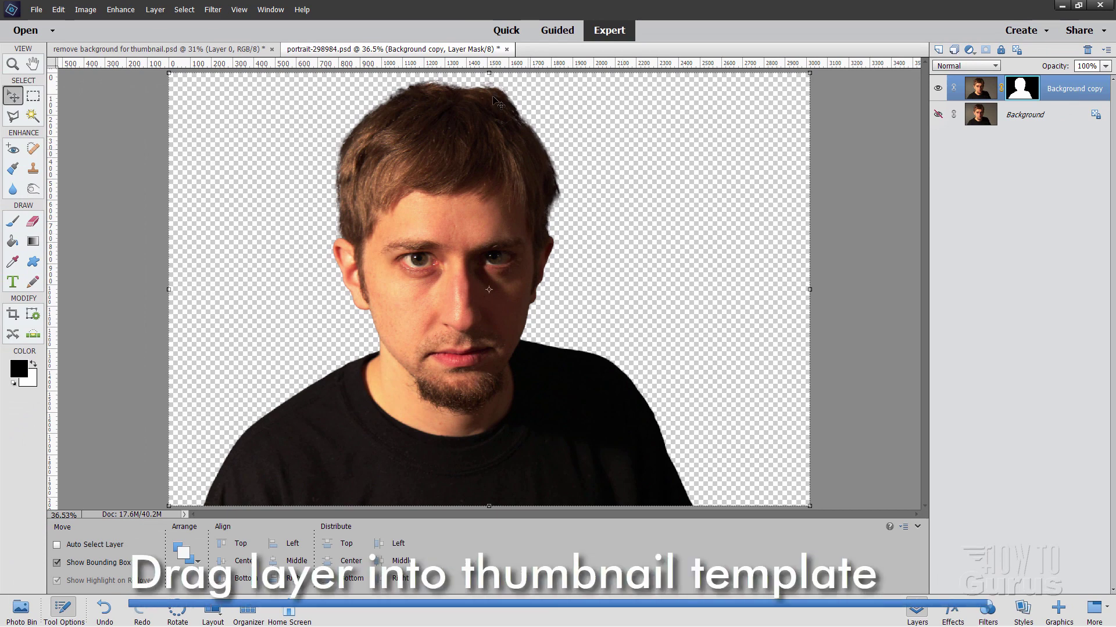
{"action": "left_click_drag", "start_coordinate": [360, 52], "coordinate": [437, 199]}
- Copy the Background copy layer into the thumbnail and scale it to 42.85% on the left
{"action": "left_click_drag", "start_coordinate": [573, 209], "coordinate": [550, 288]}
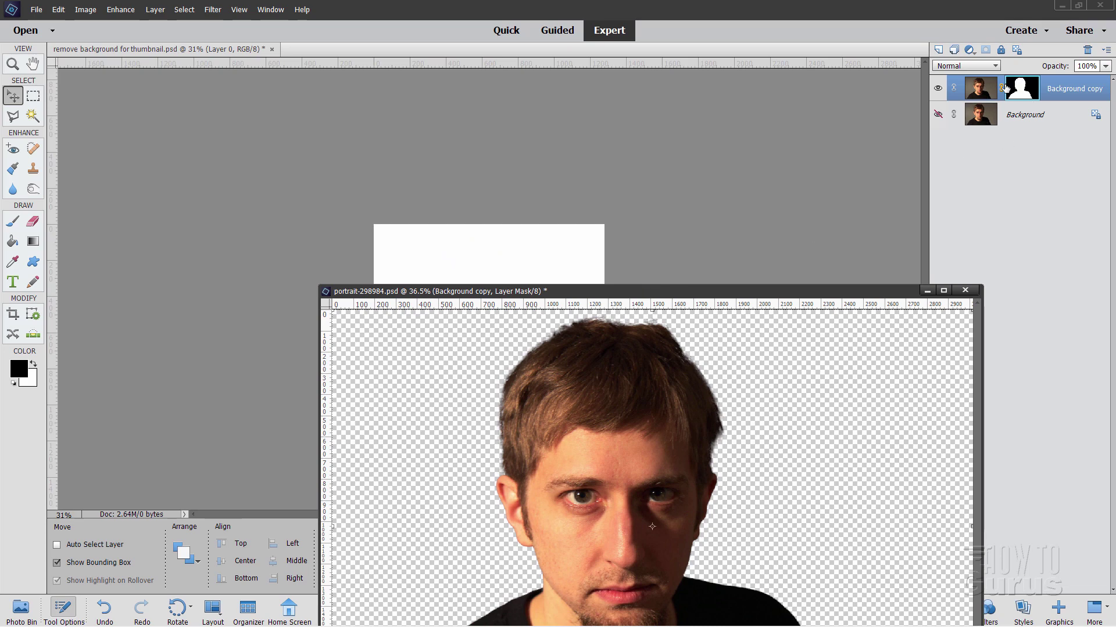
{"action": "left_click_drag", "start_coordinate": [973, 95], "coordinate": [503, 269]}
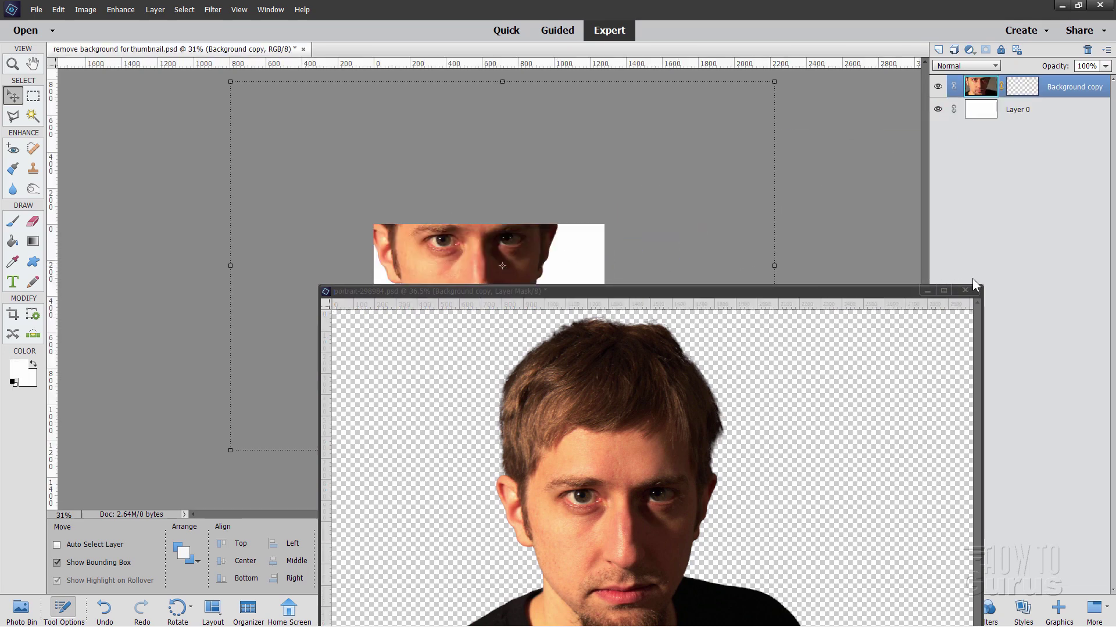
{"action": "left_click", "coordinate": [926, 291]}
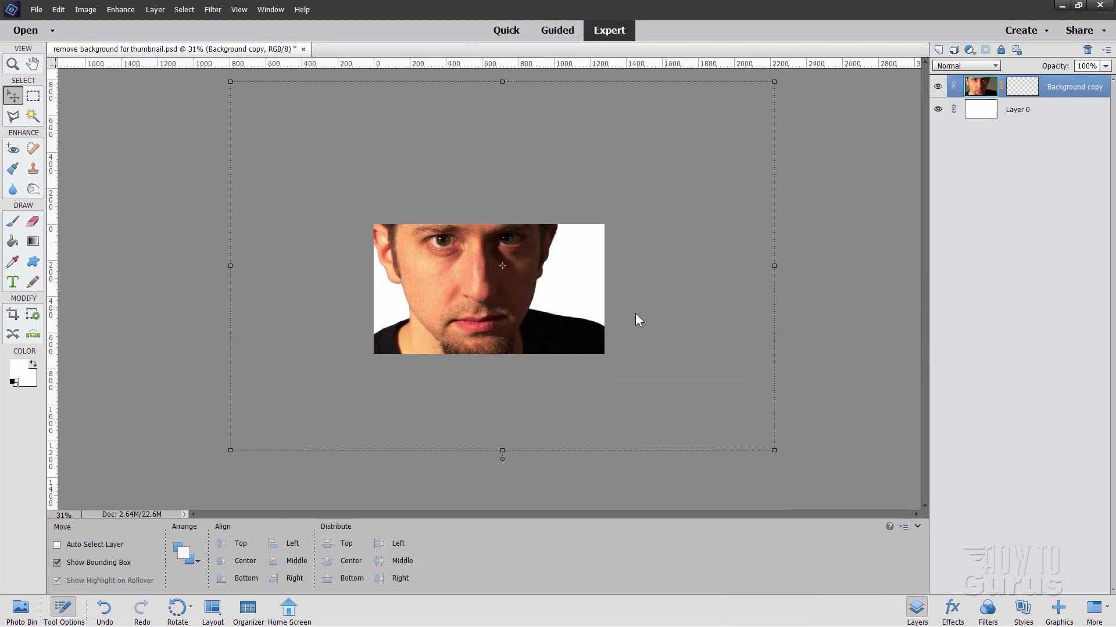
{"action": "mouse_move", "coordinate": [495, 312]}
{"action": "left_mouse_down"}
{"action": "mouse_move", "coordinate": [464, 336]}
{"action": "mouse_move", "coordinate": [450, 311]}
{"action": "mouse_move", "coordinate": [521, 285]}
{"action": "mouse_move", "coordinate": [418, 256]}
{"action": "mouse_move", "coordinate": [460, 308]}
{"action": "mouse_move", "coordinate": [467, 283]}
{"action": "mouse_move", "coordinate": [482, 302]}
{"action": "left_mouse_up"}
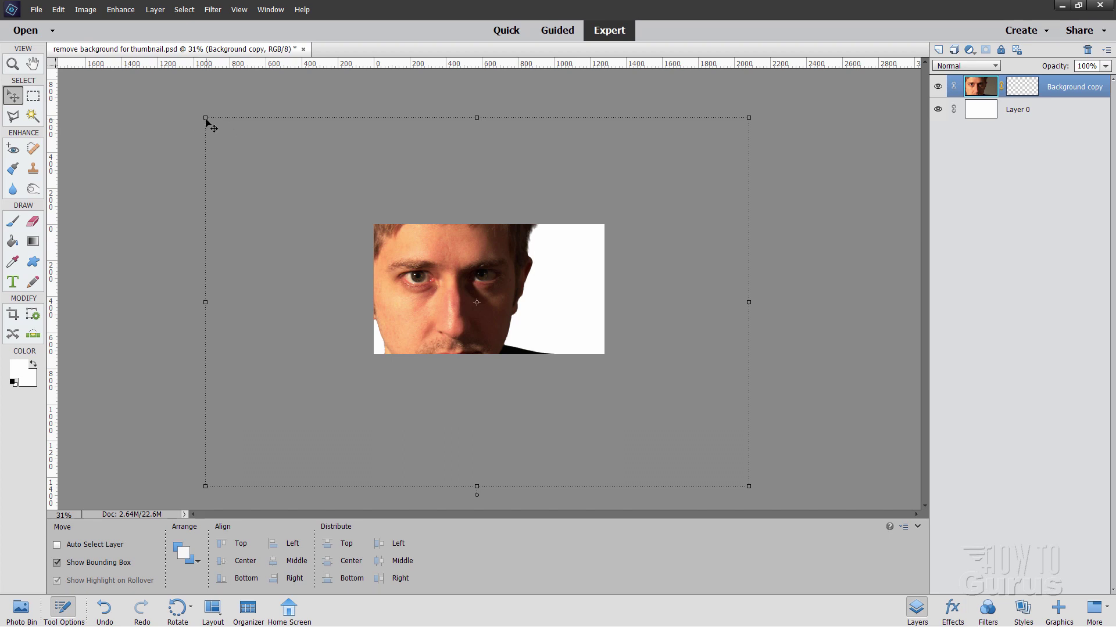
{"action": "left_click_drag", "start_coordinate": [206, 120], "coordinate": [504, 298]}
{"action": "left_click_drag", "start_coordinate": [564, 364], "coordinate": [405, 273]}
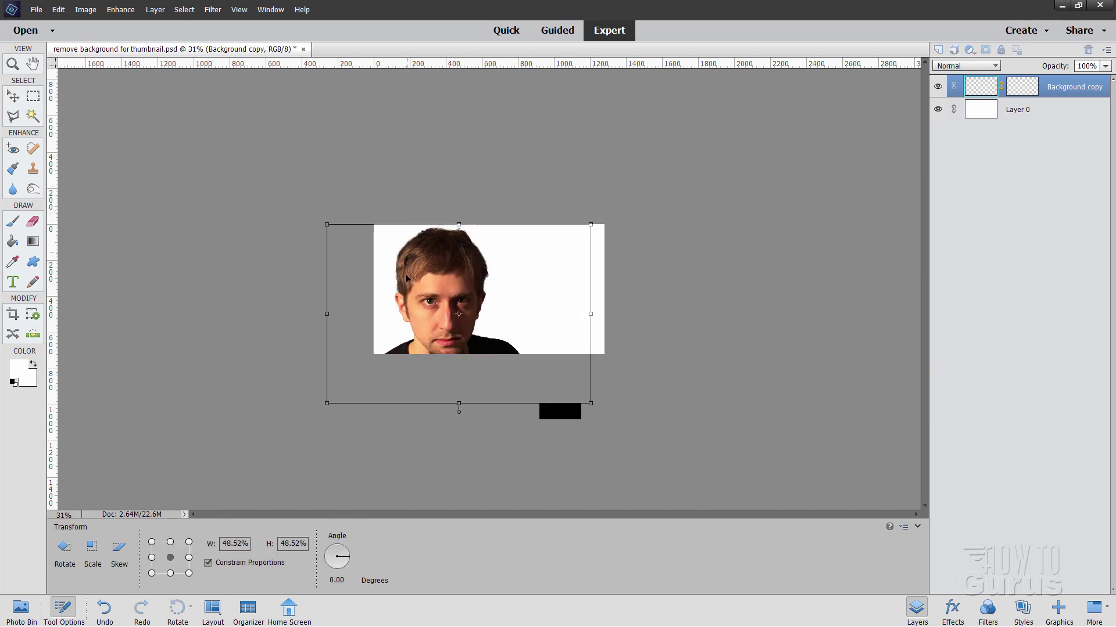
{"action": "left_click_drag", "start_coordinate": [327, 225], "coordinate": [358, 245]}
{"action": "left_click_drag", "start_coordinate": [433, 309], "coordinate": [409, 289]}
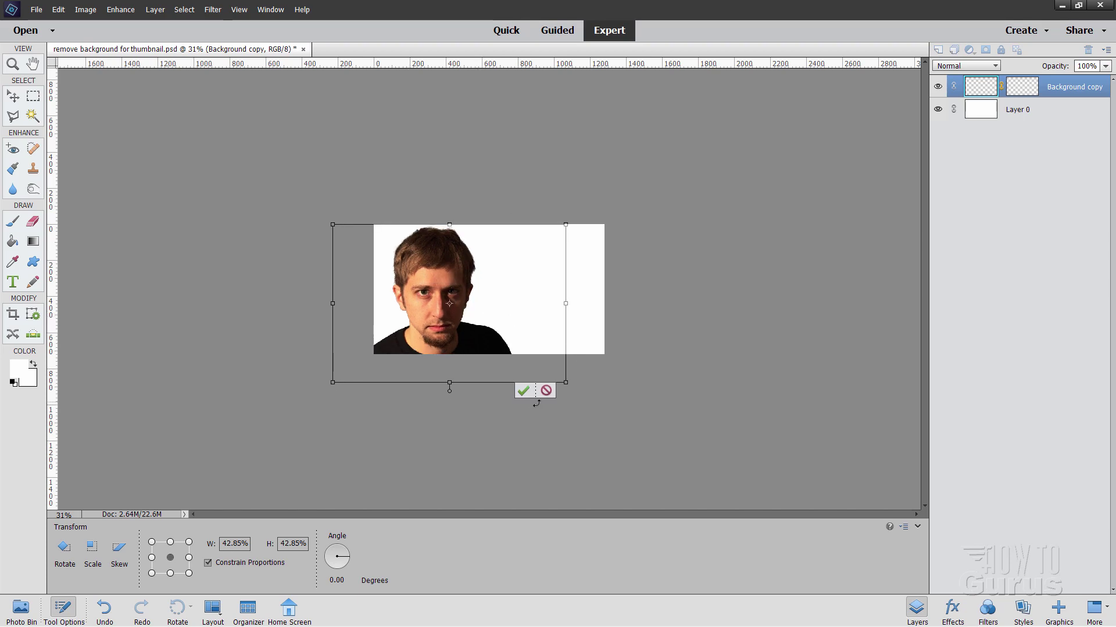
- Commit the resize, select Layer 0, and save the thumbnail over the existing file
{"action": "left_click", "coordinate": [522, 391]}
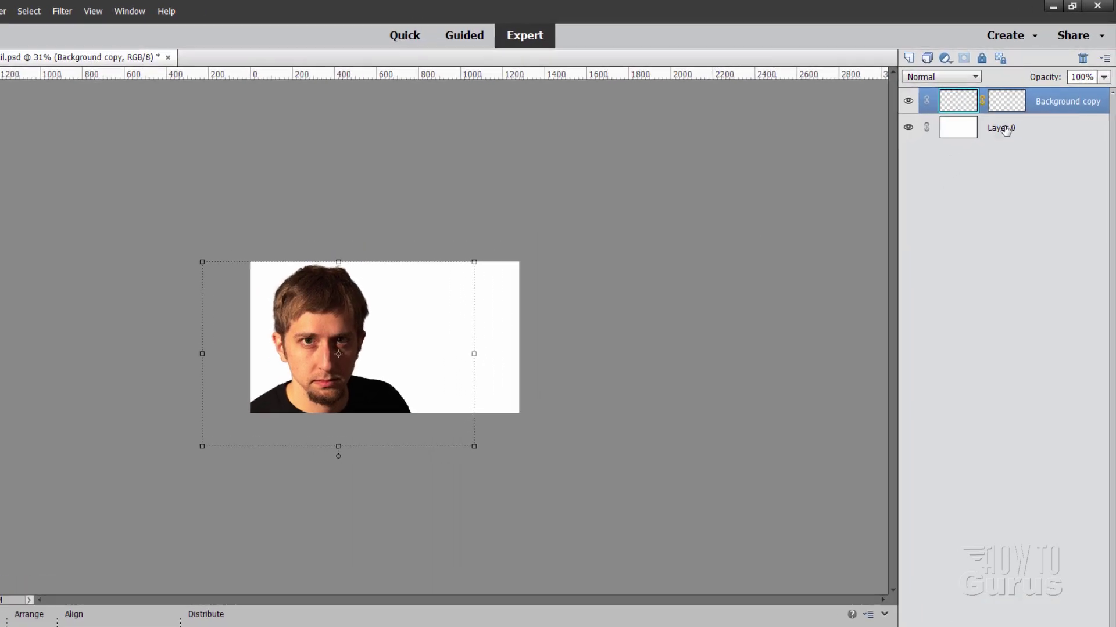
{"action": "left_click", "coordinate": [967, 160]}
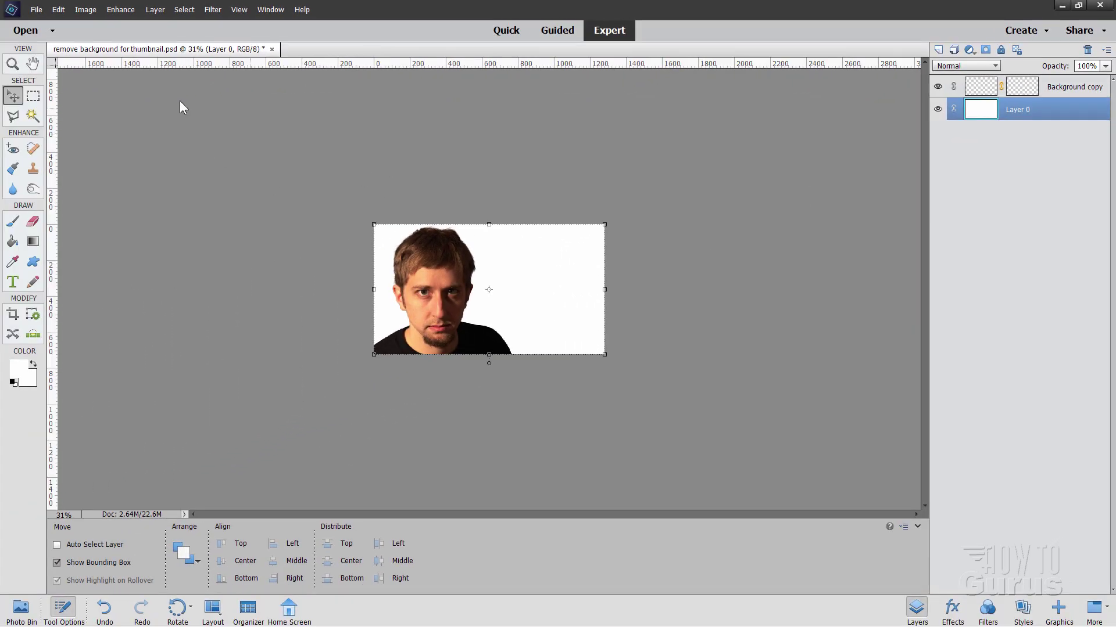
{"action": "left_click", "coordinate": [38, 11]}
{"action": "left_click", "coordinate": [108, 100]}
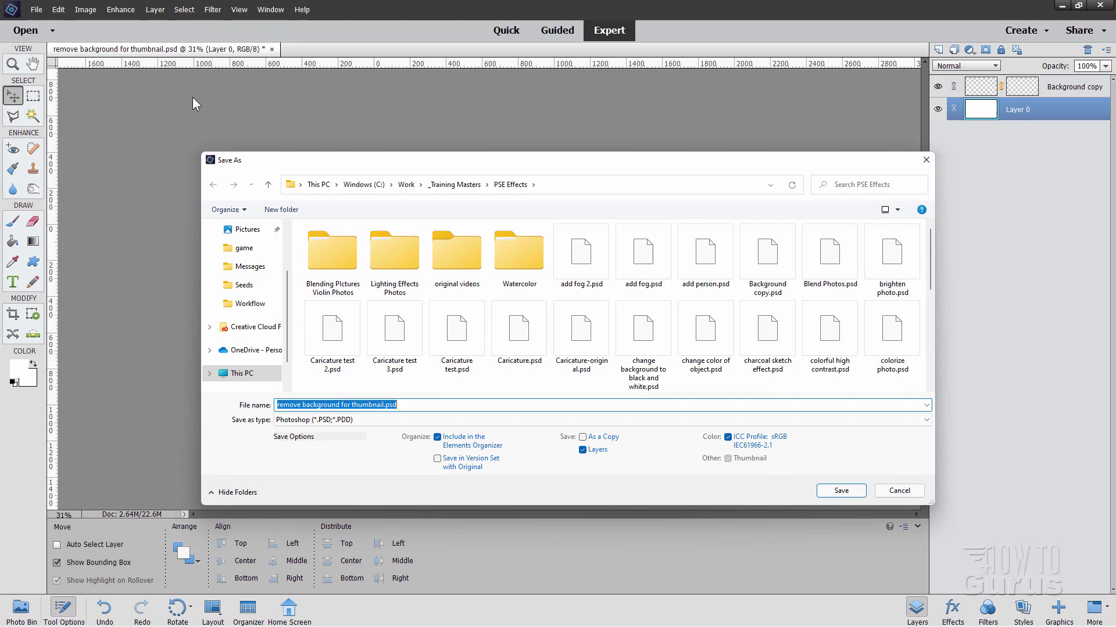
{"action": "left_click", "coordinate": [841, 491]}
{"action": "left_click", "coordinate": [589, 320]}
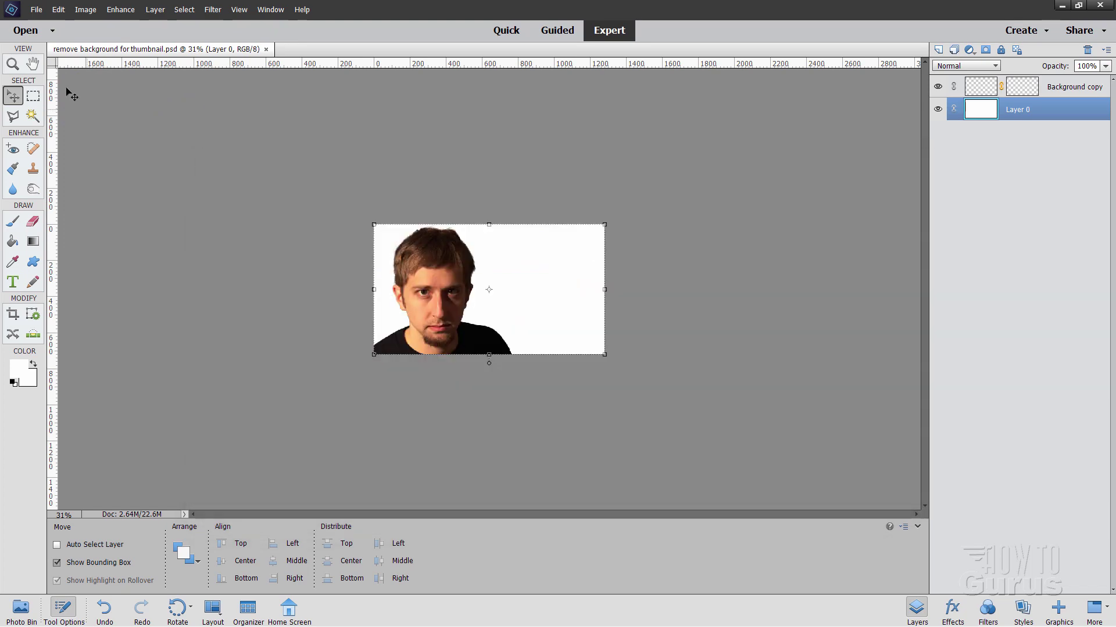
- Close and reopen remove background for thumbnail.psd from recently edited files
{"action": "left_click", "coordinate": [266, 49]}
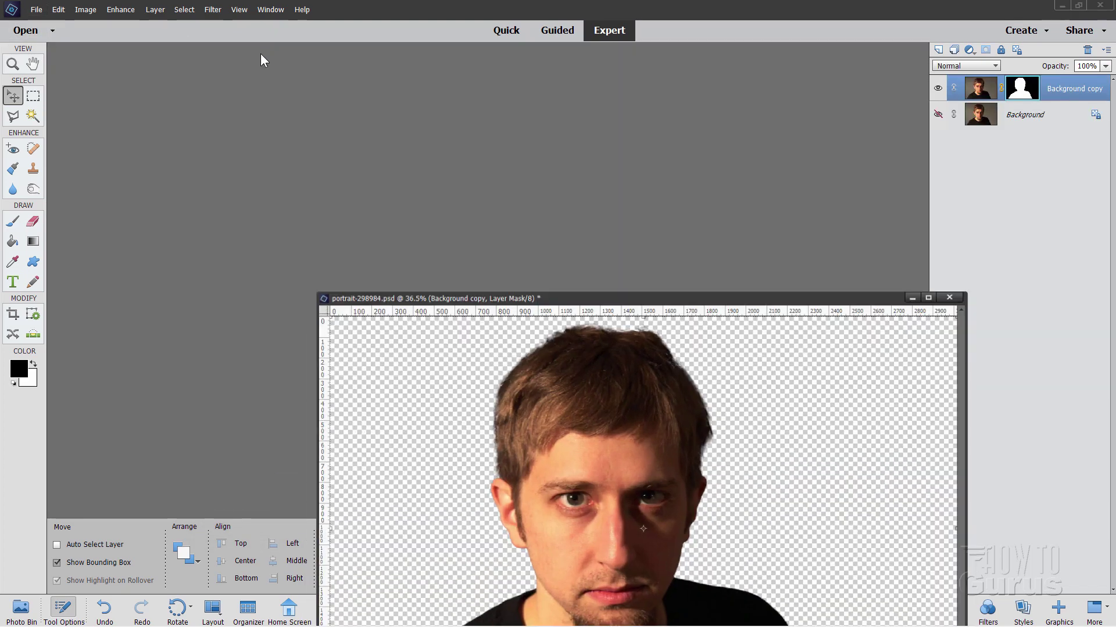
{"action": "left_click", "coordinate": [927, 290]}
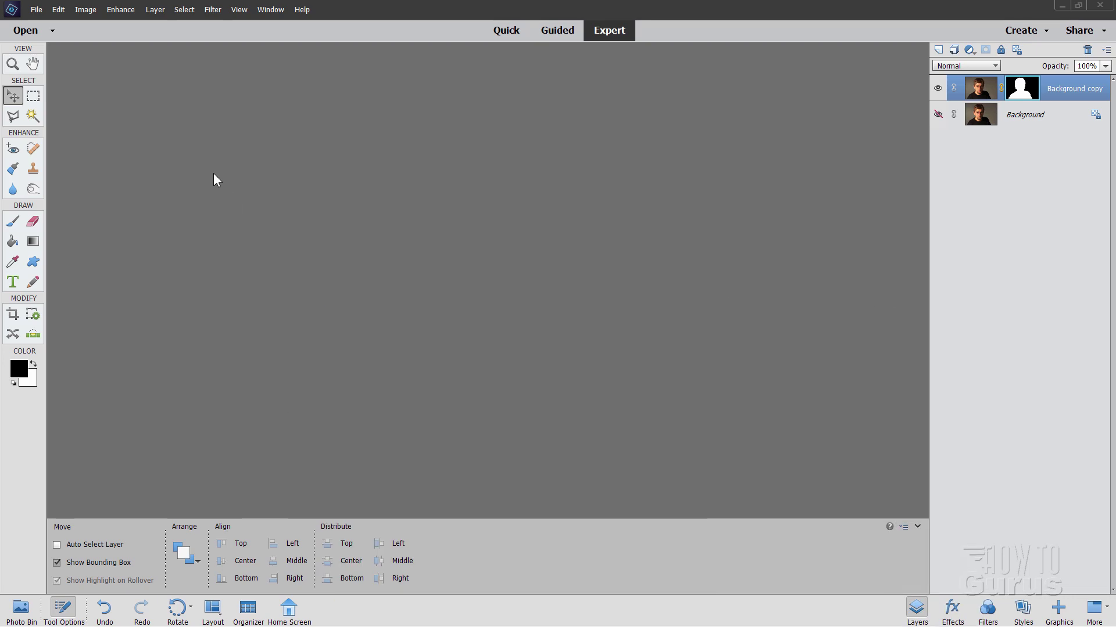
{"action": "left_click", "coordinate": [36, 9]}
{"action": "mouse_move", "coordinate": [62, 56]}
{"action": "left_click", "coordinate": [263, 57]}
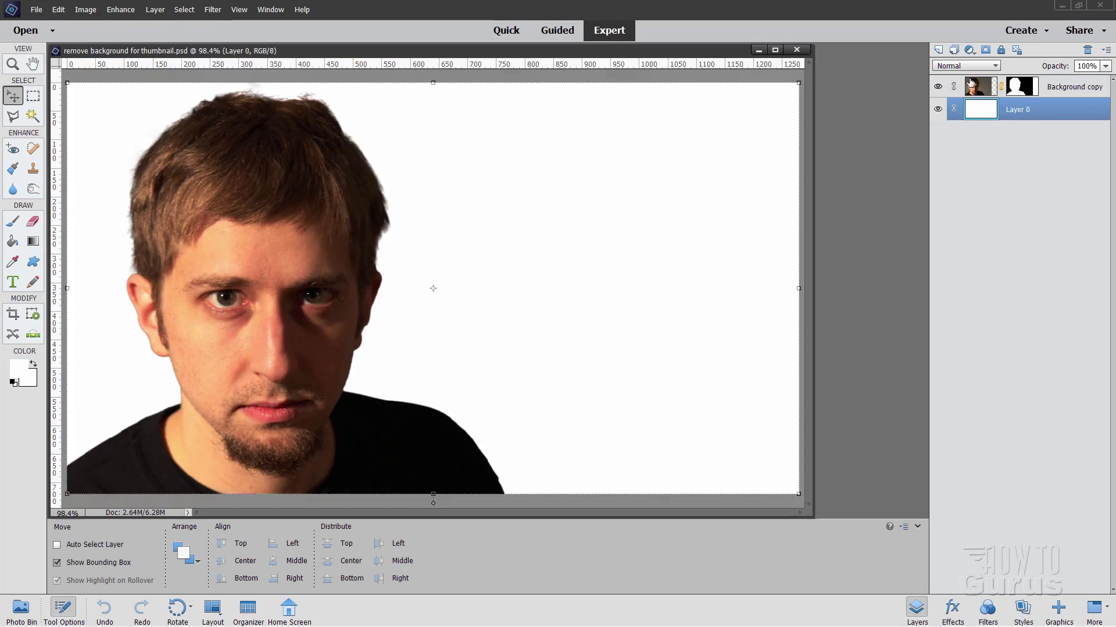
- Dock the thumbnail as a tab and paint the mask's top edge with an 8 px brush
{"action": "left_click_drag", "start_coordinate": [568, 50], "coordinate": [648, 61]}
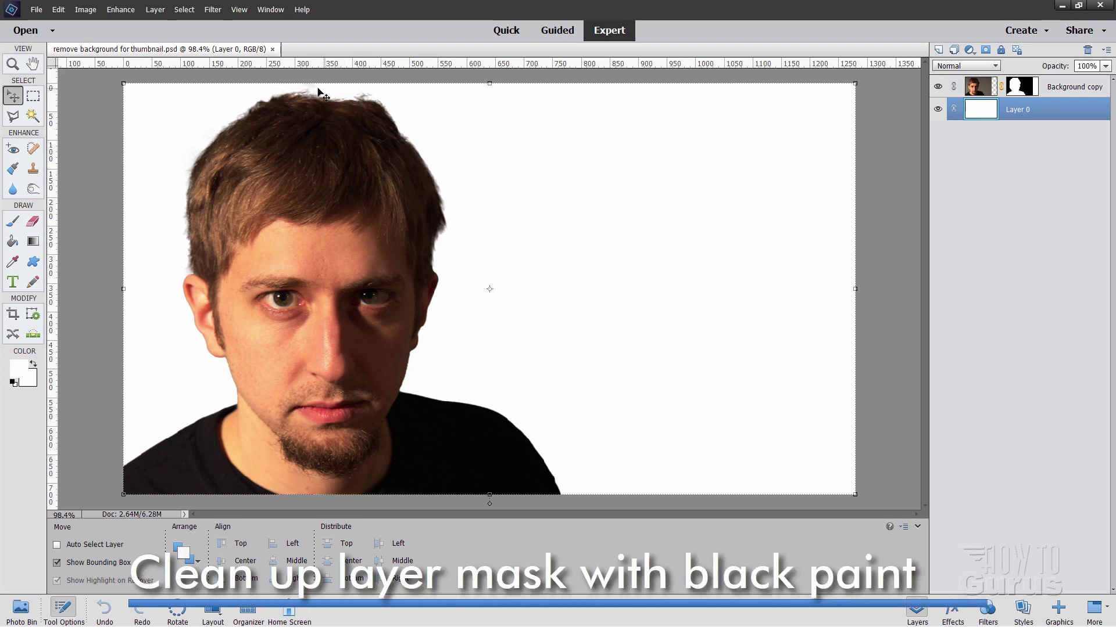
{"action": "left_click", "coordinate": [1022, 87]}
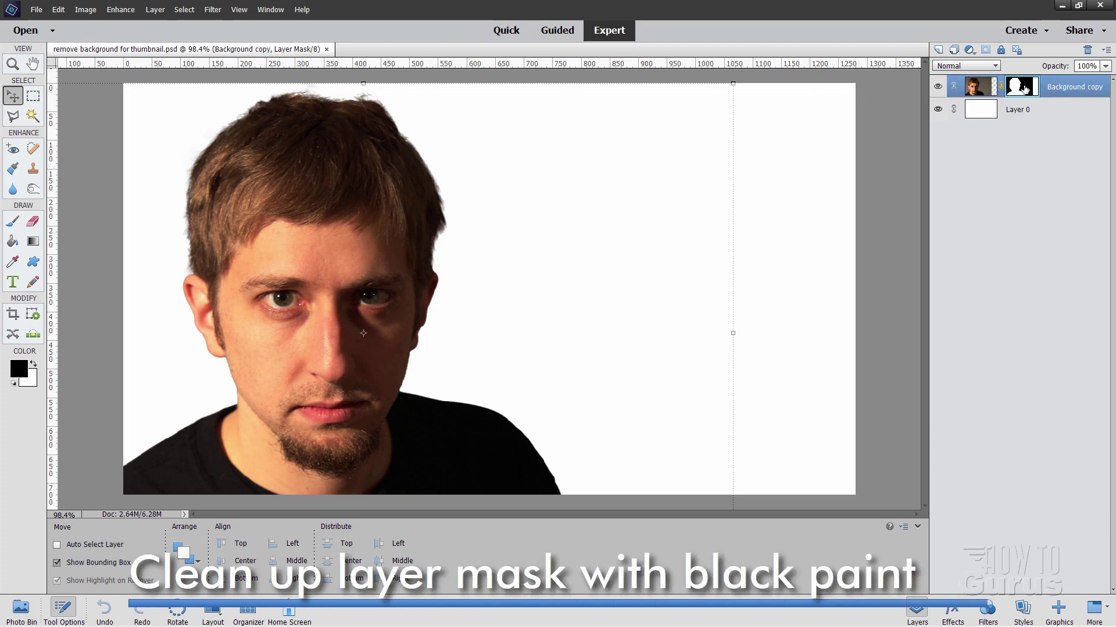
{"action": "left_click", "coordinate": [14, 224]}
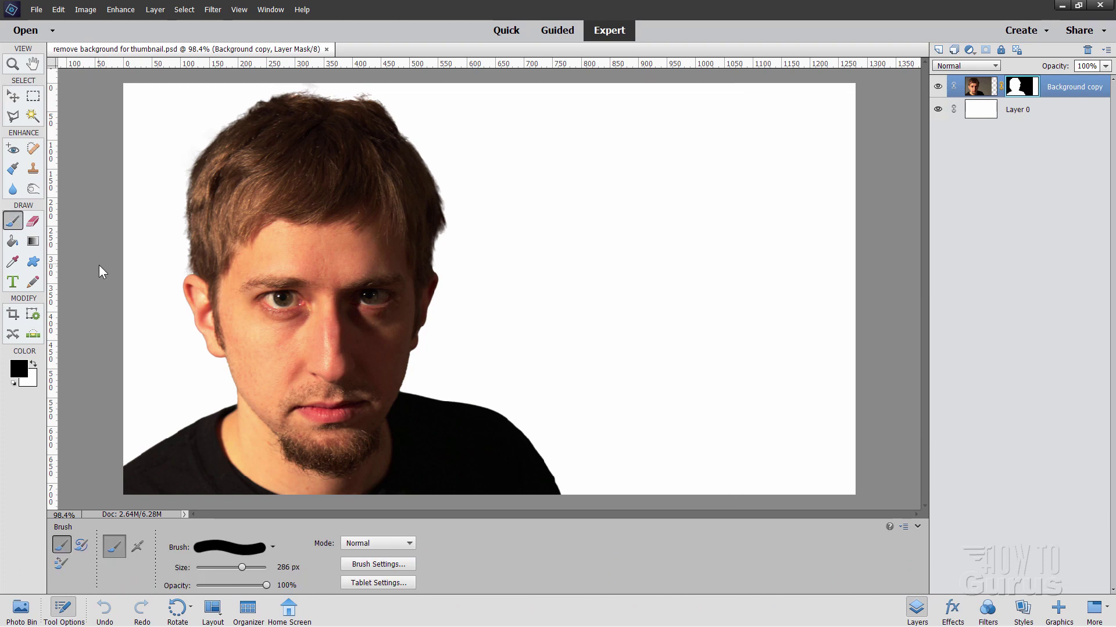
{"action": "left_click_drag", "start_coordinate": [242, 567], "coordinate": [207, 565]}
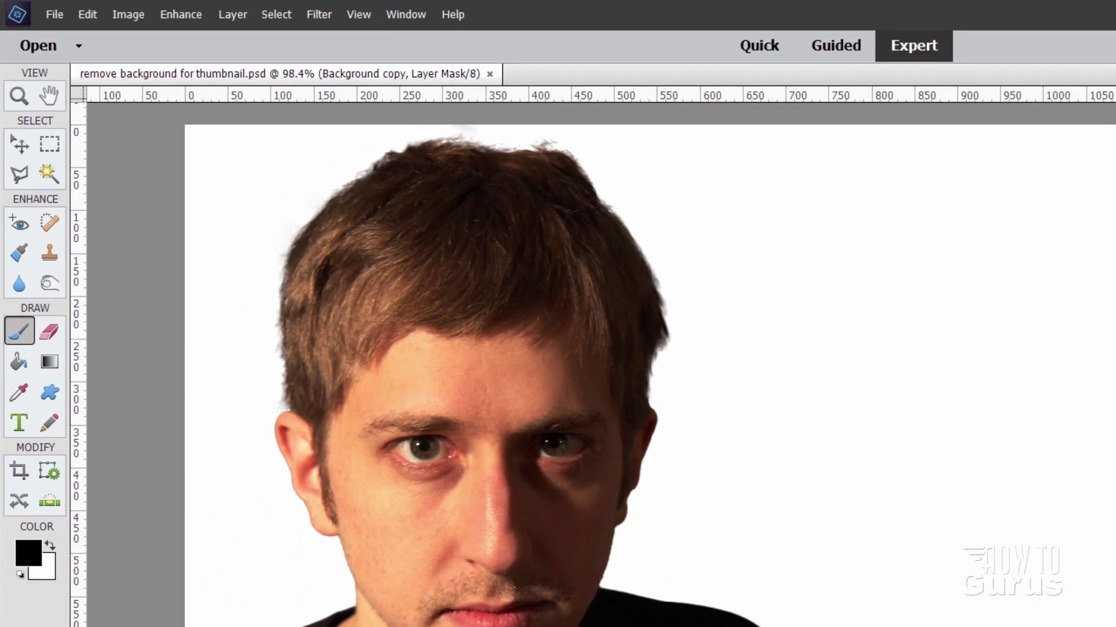
{"action": "mouse_move", "coordinate": [451, 127]}
{"action": "left_mouse_down"}
{"action": "mouse_move", "coordinate": [507, 128]}
{"action": "mouse_move", "coordinate": [421, 124]}
{"action": "mouse_move", "coordinate": [563, 137]}
{"action": "mouse_move", "coordinate": [436, 124]}
{"action": "mouse_move", "coordinate": [286, 199]}
{"action": "left_mouse_up"}
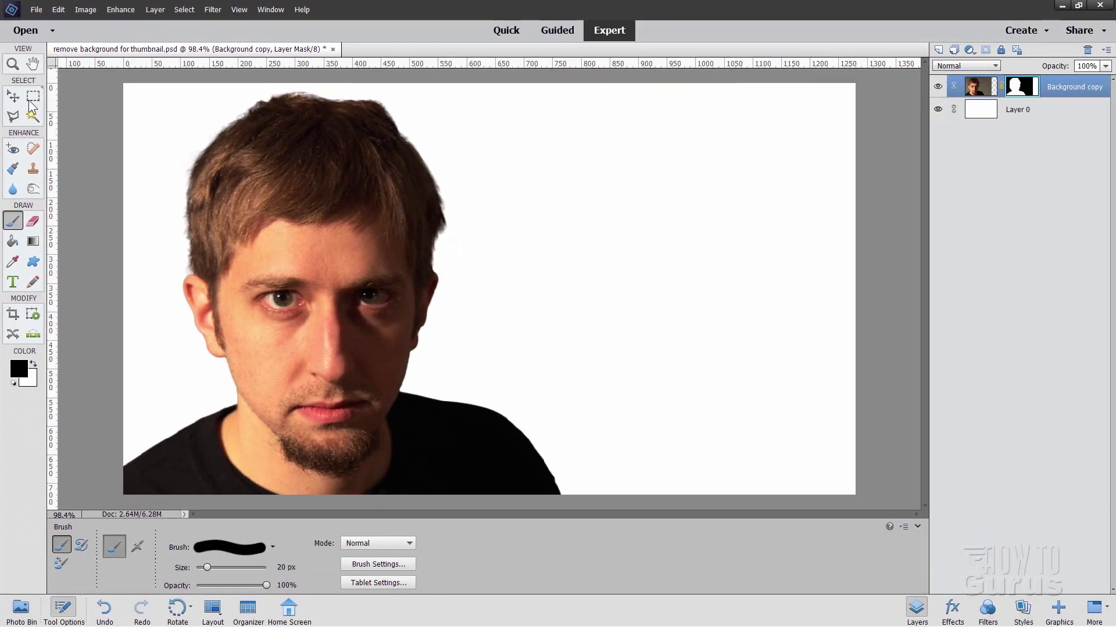
{"action": "key", "text": "v"}
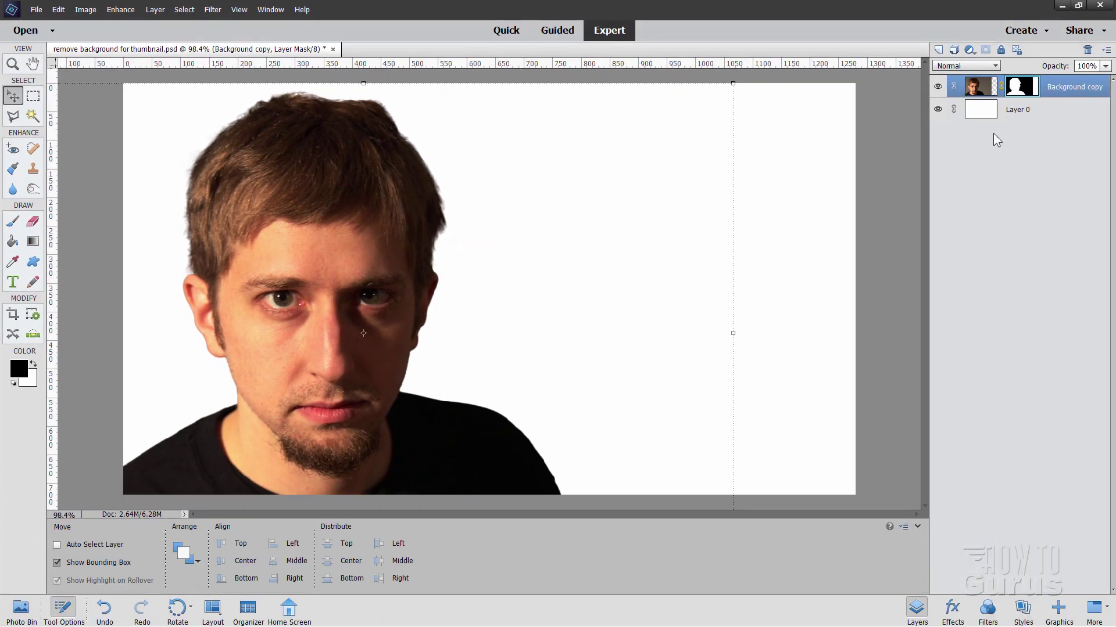
{"action": "left_click", "coordinate": [937, 87]}
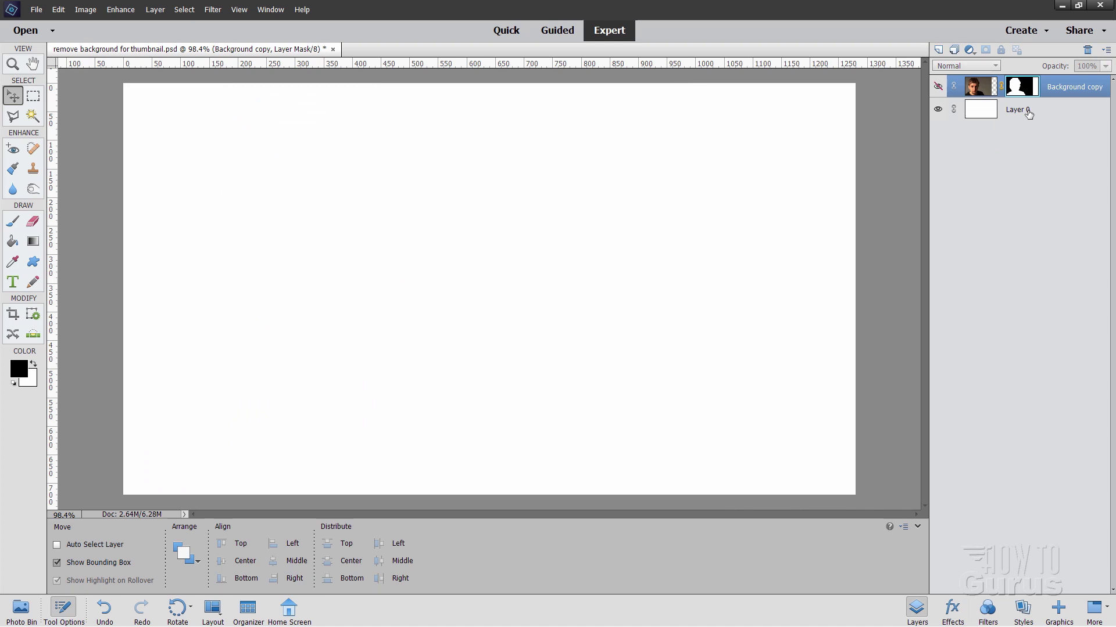
{"action": "left_click", "coordinate": [1028, 112]}
{"action": "left_click", "coordinate": [938, 88]}
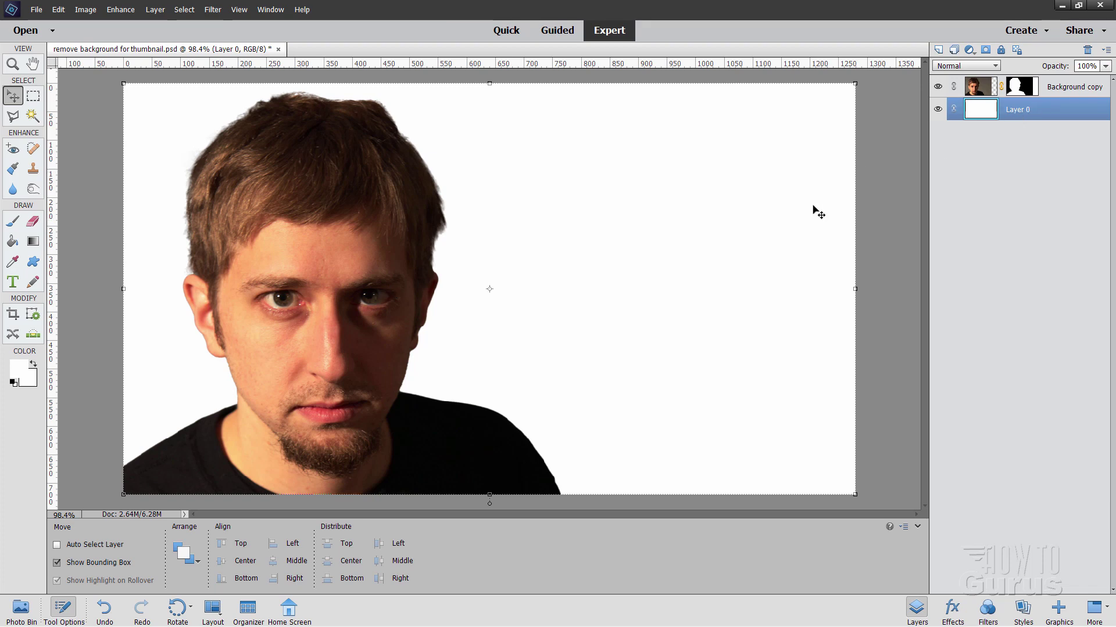
- Copy sky-49520.jpg from the Photo Bin into the portrait document as a new layer, then close it
{"action": "left_click", "coordinate": [20, 609]}
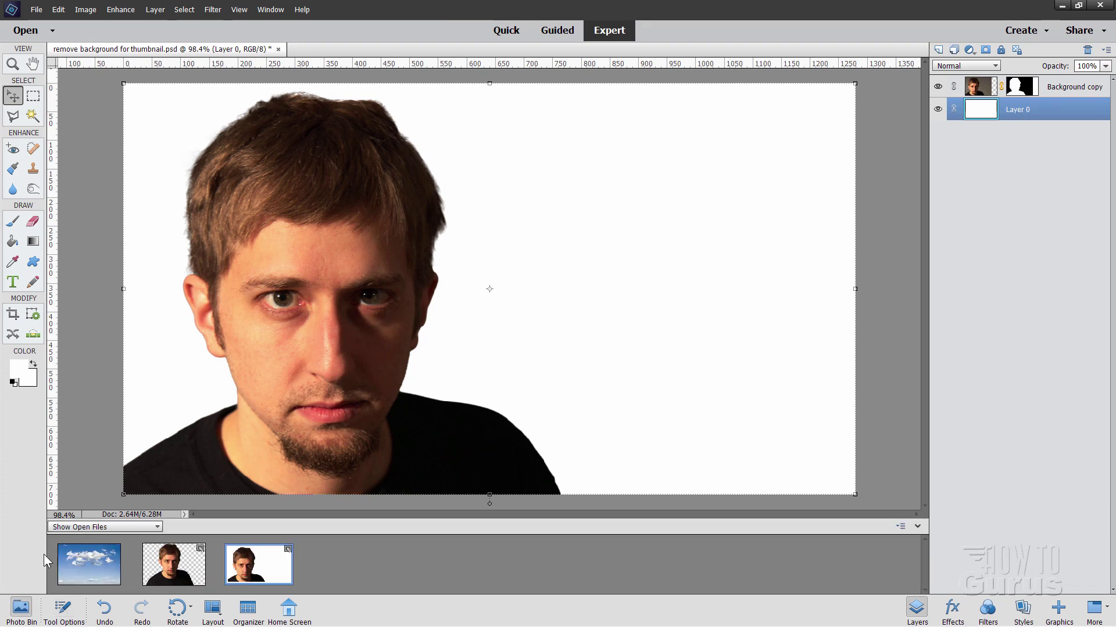
{"action": "left_click", "coordinate": [105, 563]}
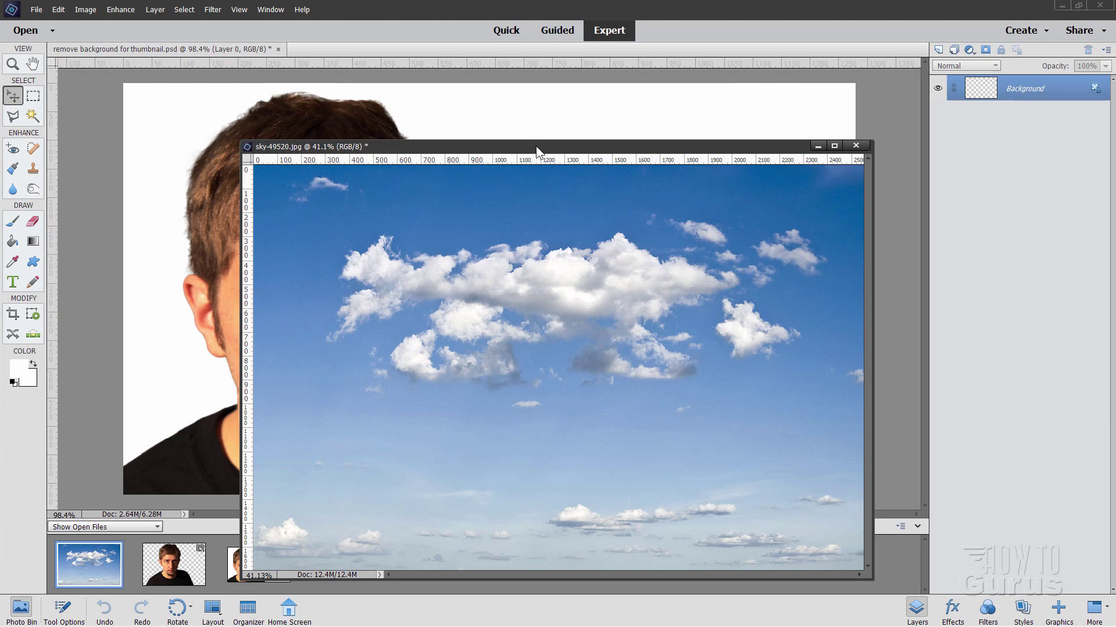
{"action": "left_click_drag", "start_coordinate": [535, 145], "coordinate": [715, 270]}
{"action": "left_click_drag", "start_coordinate": [1022, 88], "coordinate": [583, 200]}
{"action": "left_click", "coordinate": [1027, 260]}
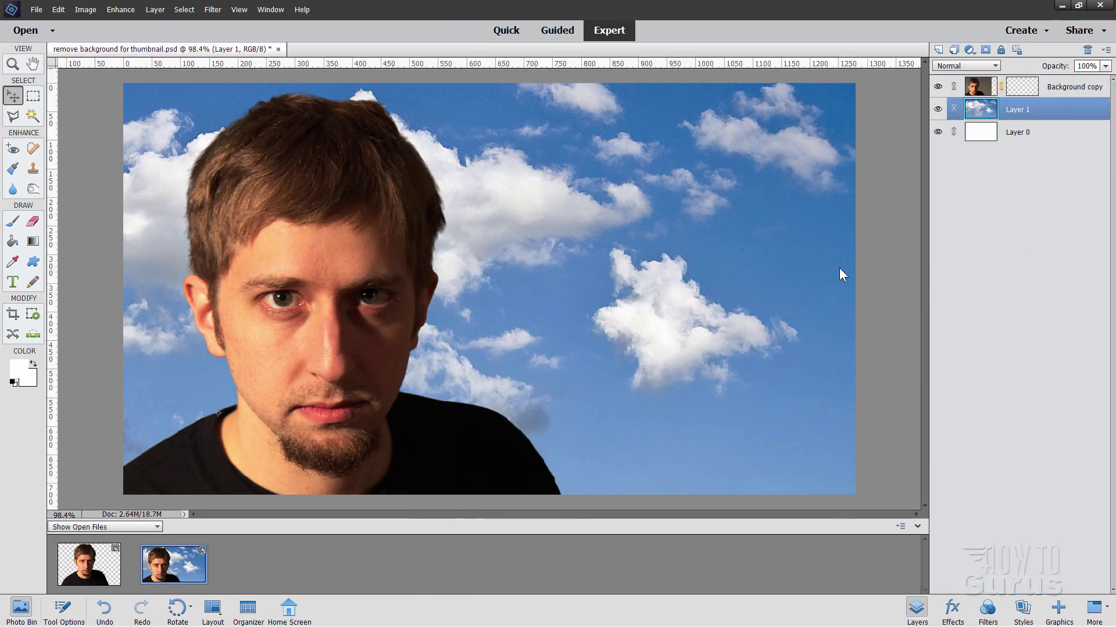
- Position the clouds behind the portrait and nudge the Background copy portrait slightly right
{"action": "left_click_drag", "start_coordinate": [535, 259], "coordinate": [584, 278]}
{"action": "left_click_drag", "start_coordinate": [473, 292], "coordinate": [499, 249]}
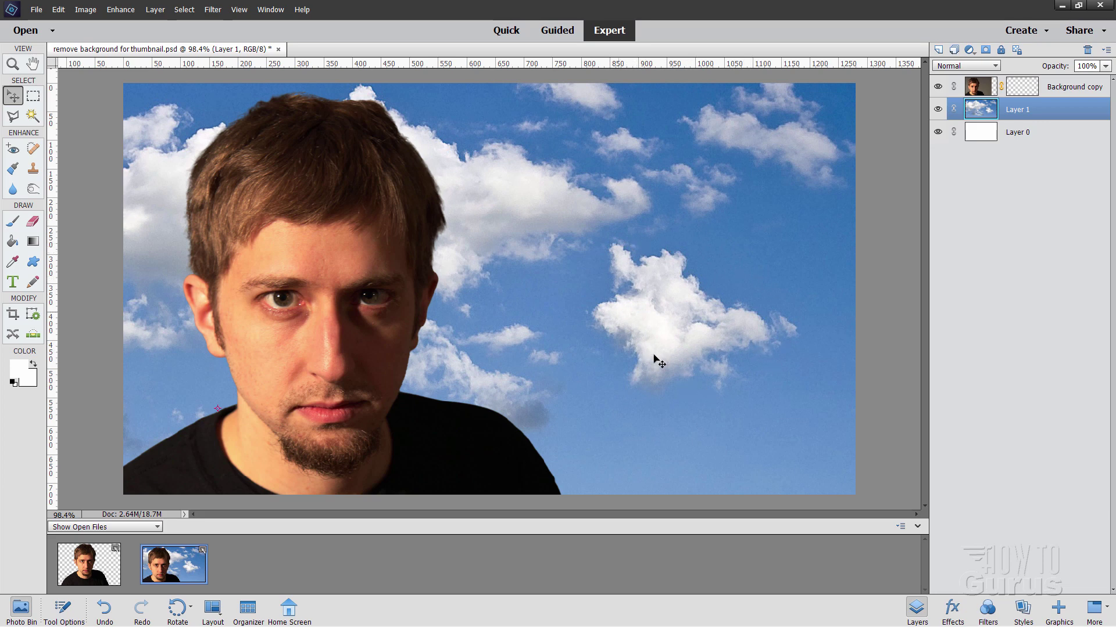
{"action": "left_click_drag", "start_coordinate": [487, 301], "coordinate": [612, 287]}
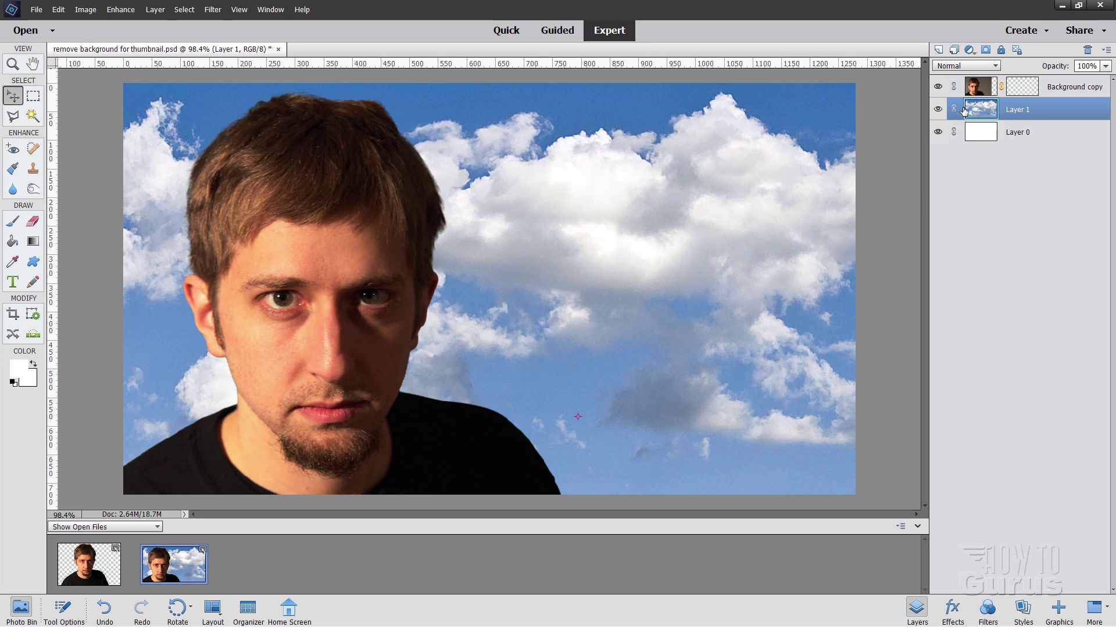
{"action": "left_click", "coordinate": [979, 89]}
{"action": "mouse_move", "coordinate": [371, 395]}
{"action": "left_mouse_down"}
{"action": "mouse_move", "coordinate": [413, 388]}
{"action": "mouse_move", "coordinate": [364, 395]}
{"action": "left_mouse_up"}
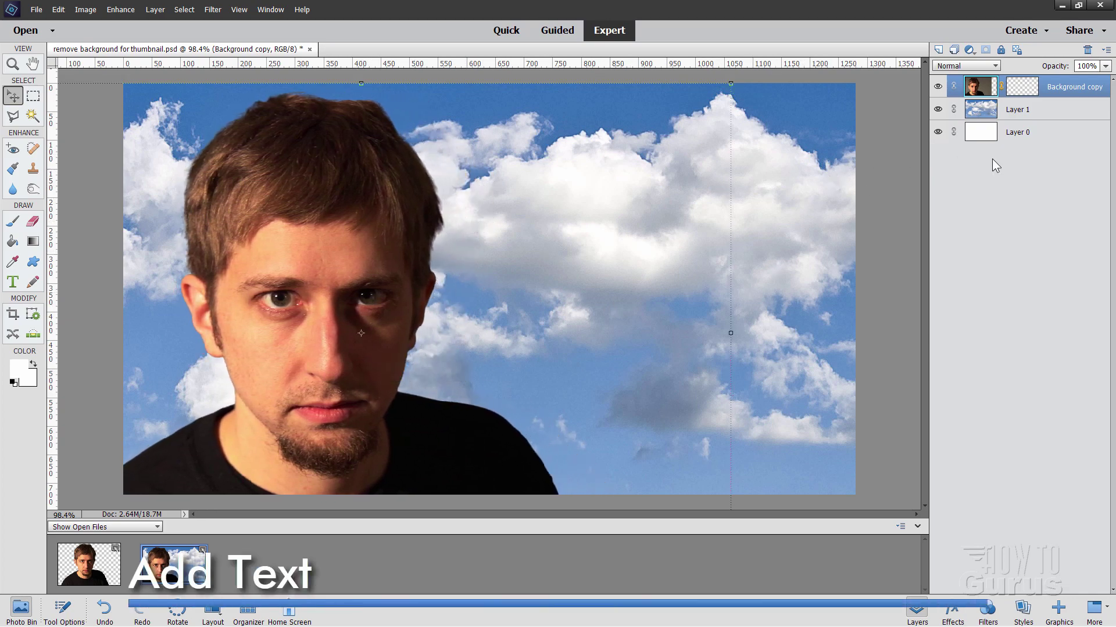
- Reset colours to black and white and set horizontal type to Franklin Gothic Heavy Italic, 144 pt
{"action": "left_click", "coordinate": [1011, 117]}
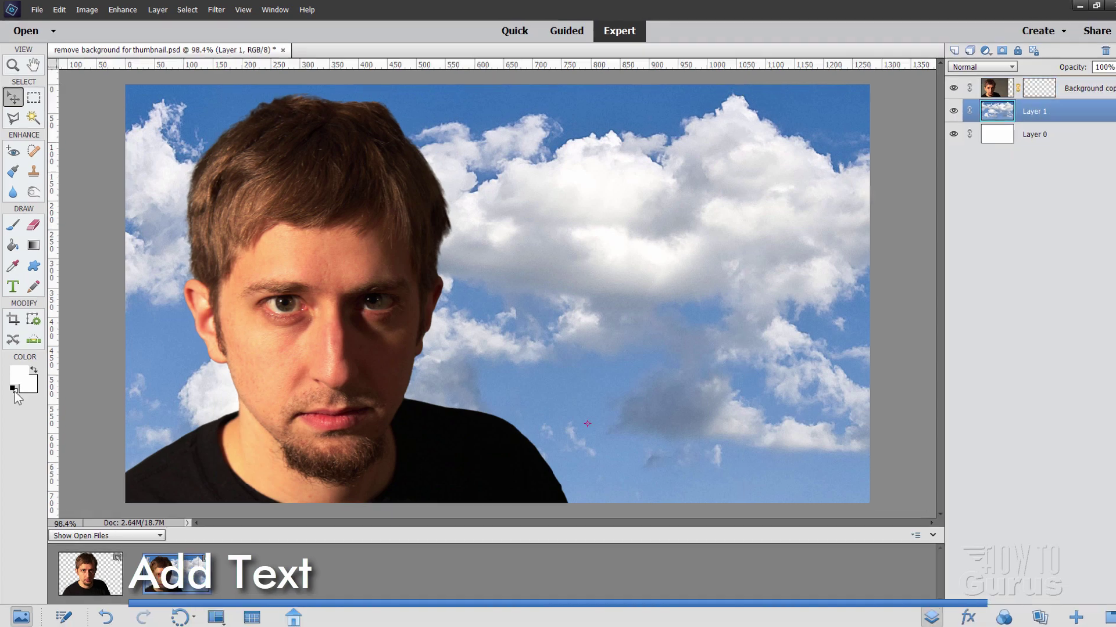
{"action": "left_click", "coordinate": [13, 382]}
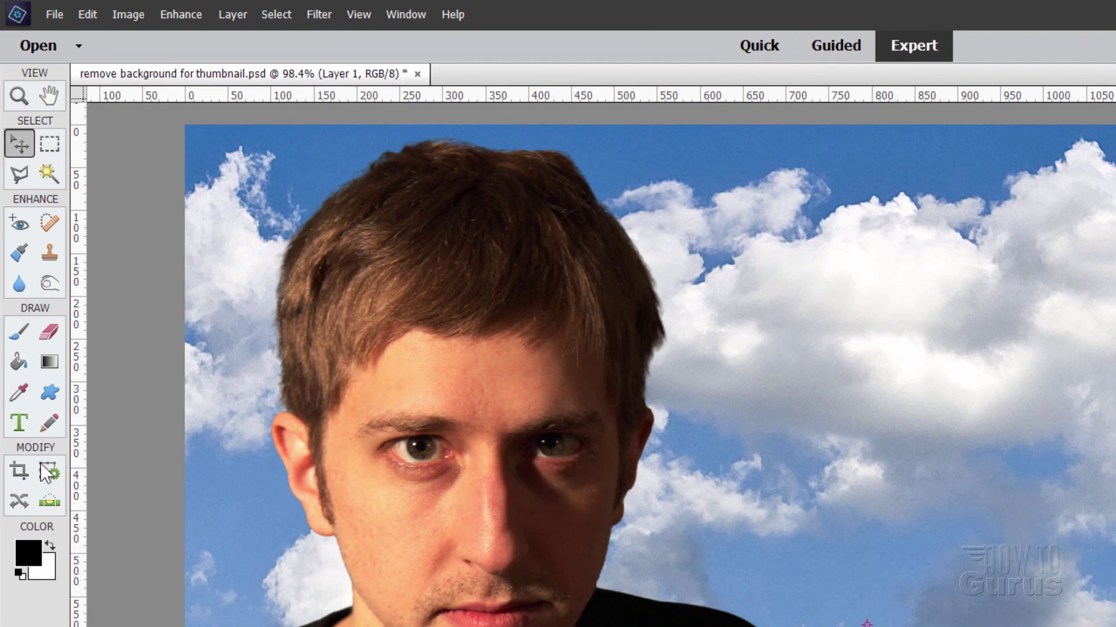
{"action": "left_click", "coordinate": [24, 427]}
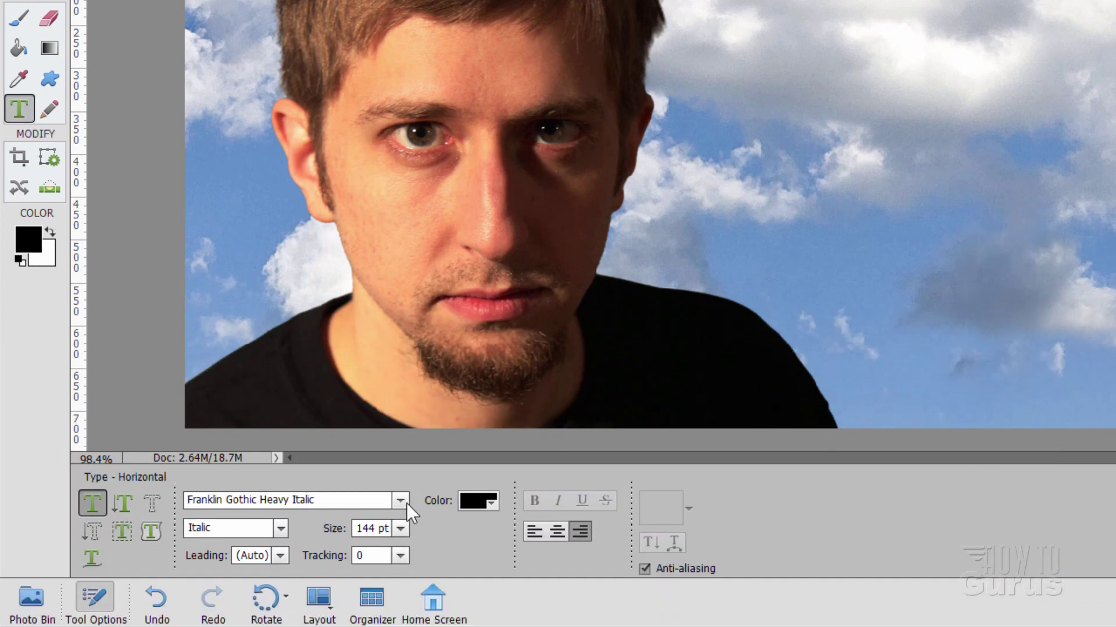
{"action": "left_click", "coordinate": [400, 543]}
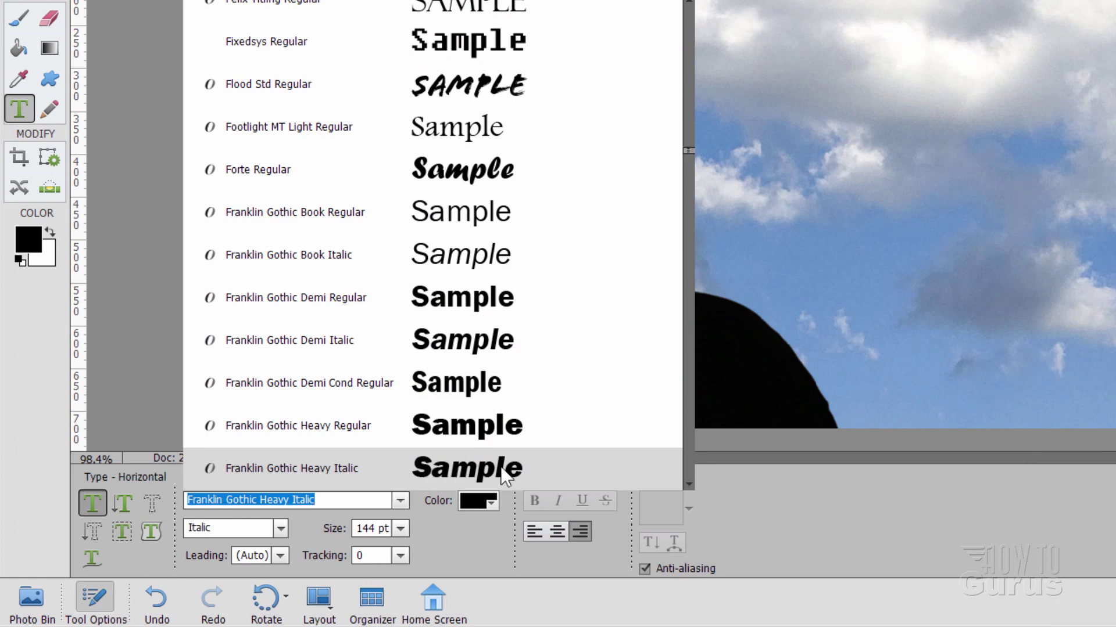
{"action": "left_click", "coordinate": [465, 474]}
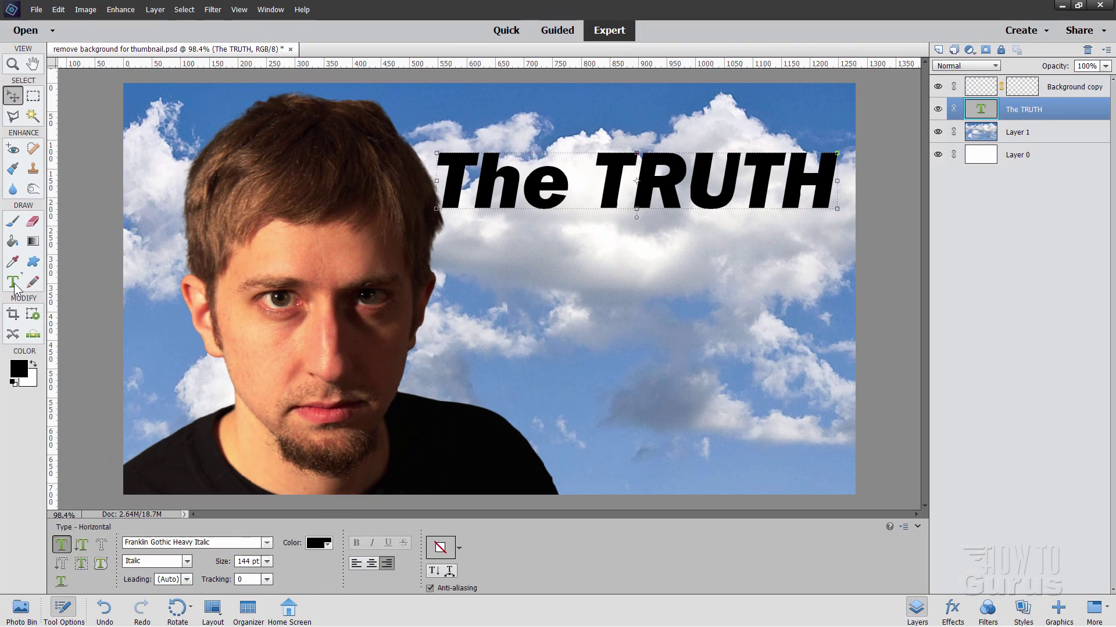
- Add 'about' and 'Clouds' as new lines under 'The TRUTH', commit, and nudge the title down-left
{"action": "left_click", "coordinate": [806, 193]}
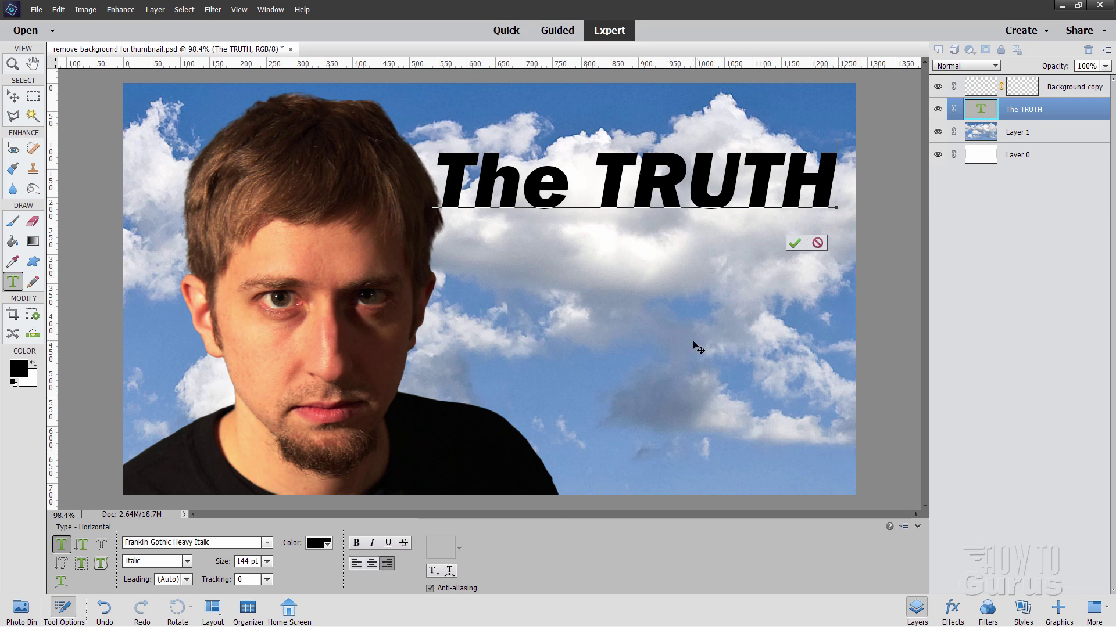
{"action": "key", "text": "Return"}
{"action": "type", "text": "about"}
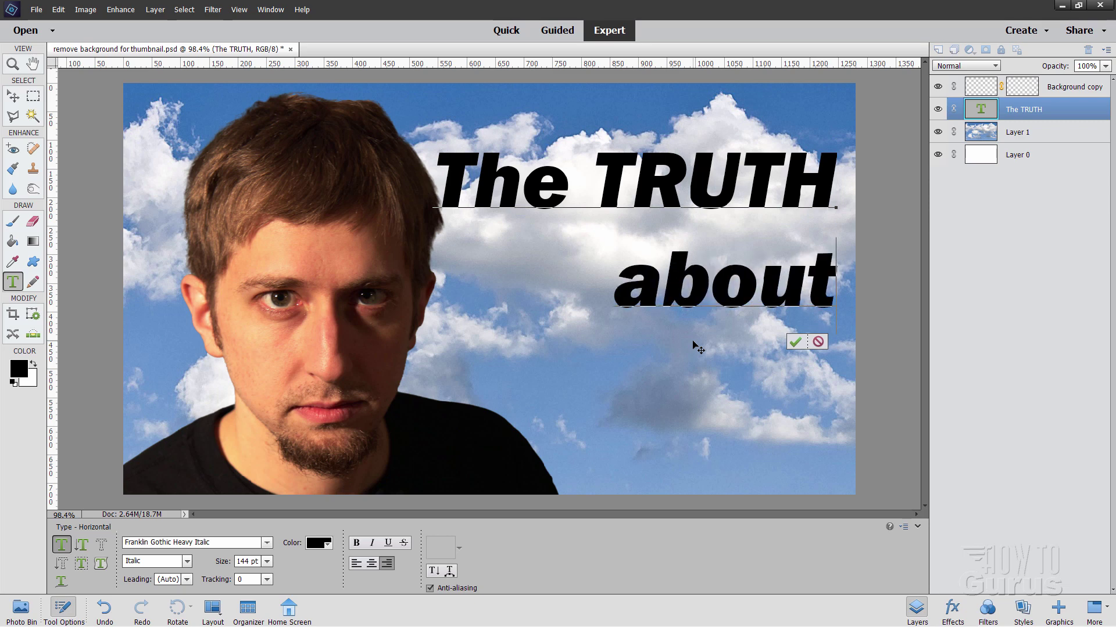
{"action": "key", "text": "Return"}
{"action": "type", "text": "Clo"}
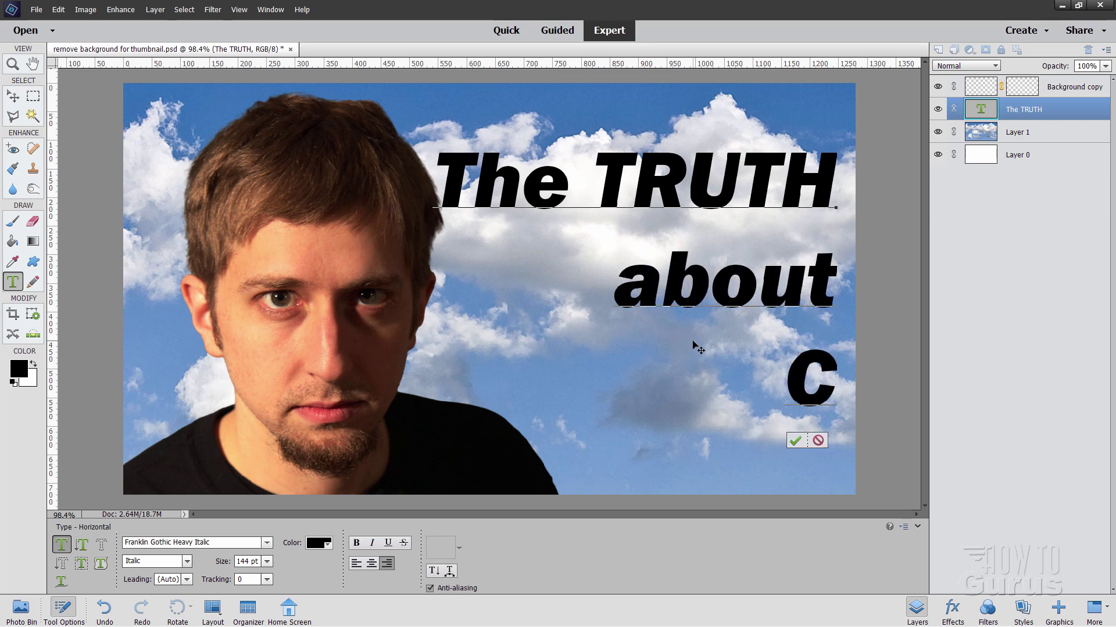
{"action": "type", "text": "uds"}
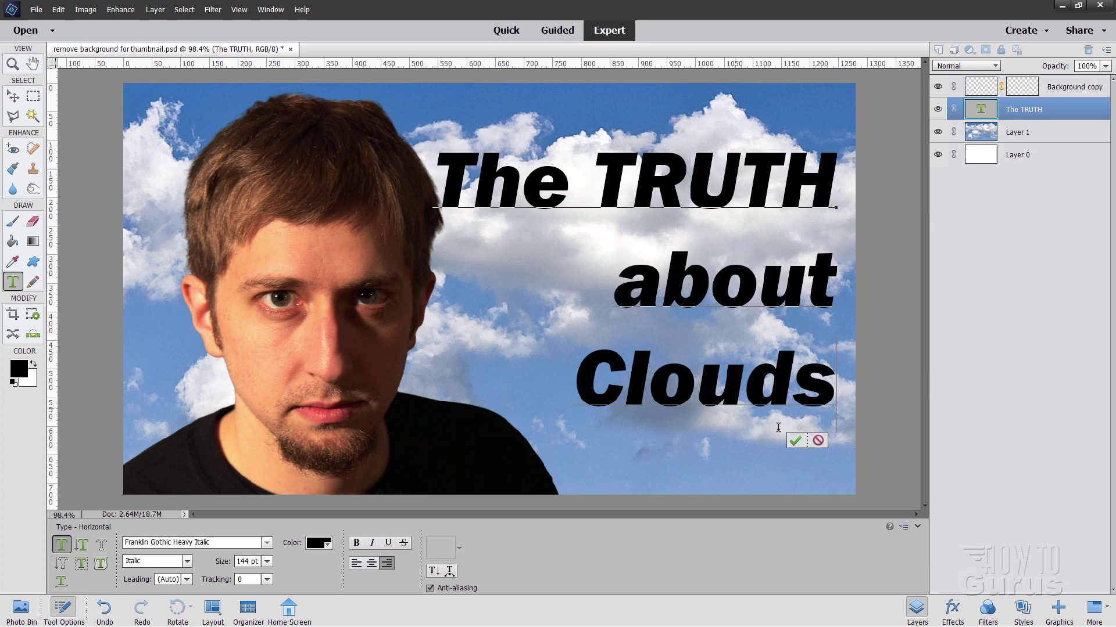
{"action": "left_click", "coordinate": [795, 440]}
{"action": "key", "text": "v"}
{"action": "left_click_drag", "start_coordinate": [751, 287], "coordinate": [736, 314]}
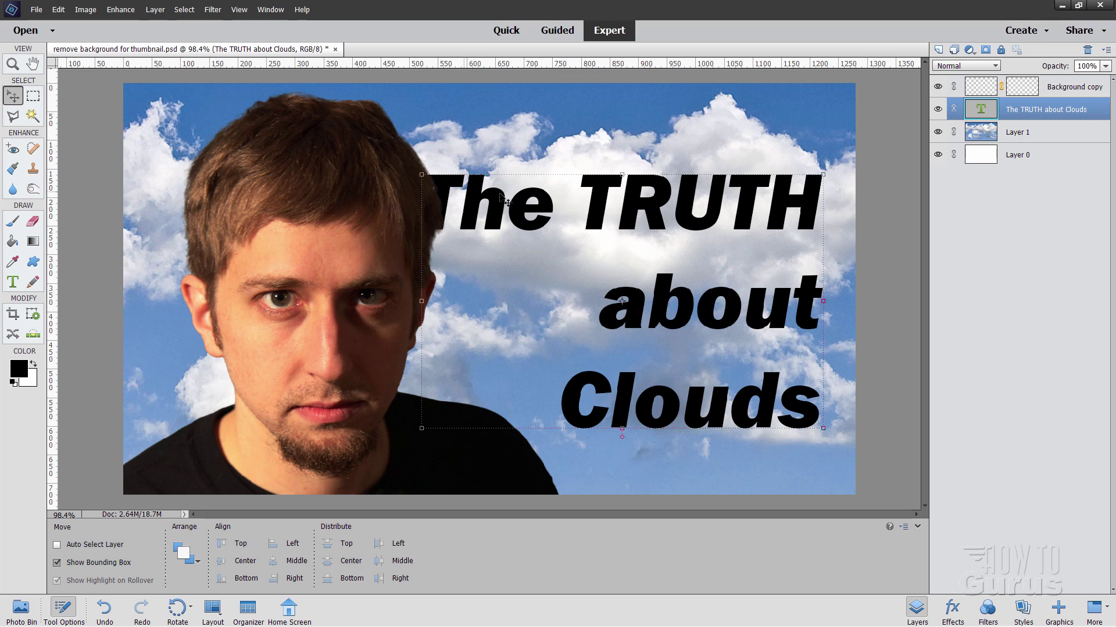
- Shift the Background copy portrait about 58 px left, then reselect the title text layer
{"action": "left_click", "coordinate": [987, 87]}
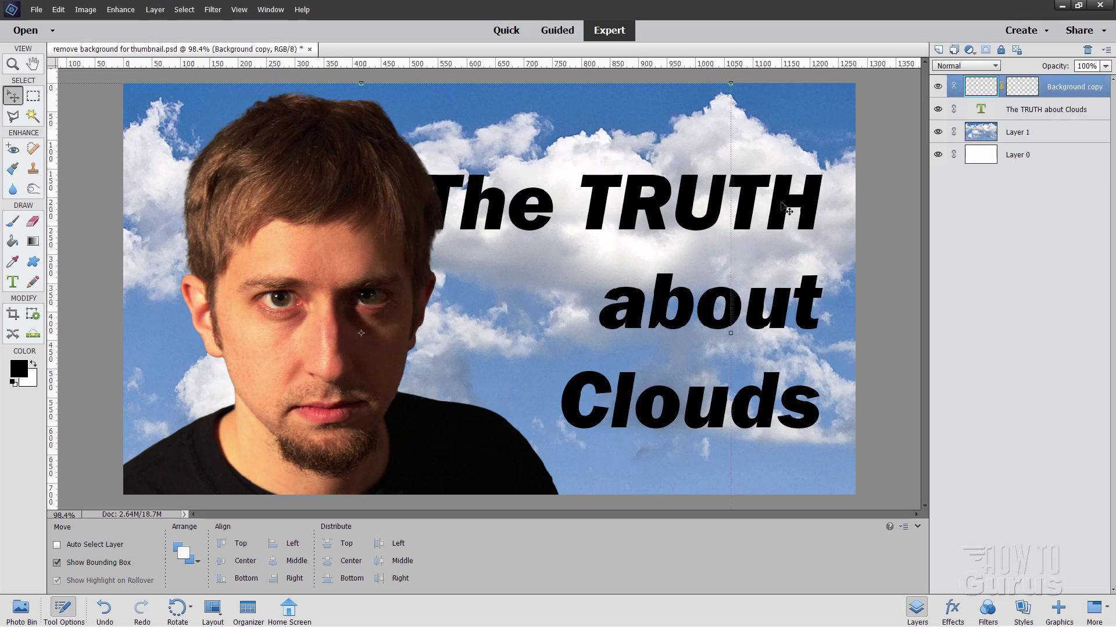
{"action": "left_click_drag", "start_coordinate": [378, 342], "coordinate": [348, 348]}
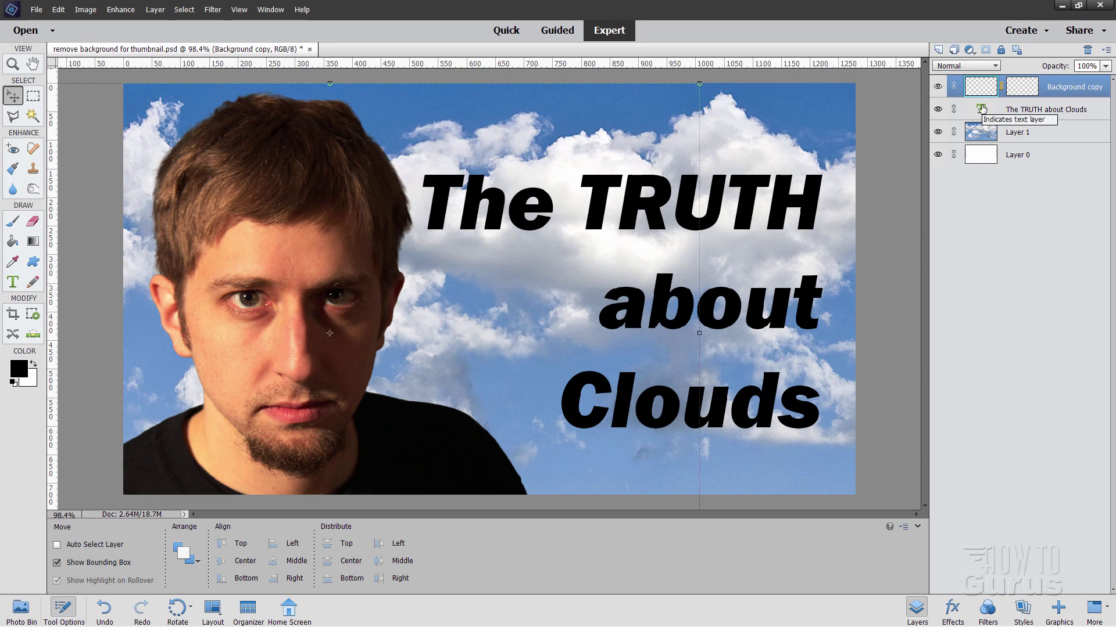
{"action": "left_click", "coordinate": [1033, 113]}
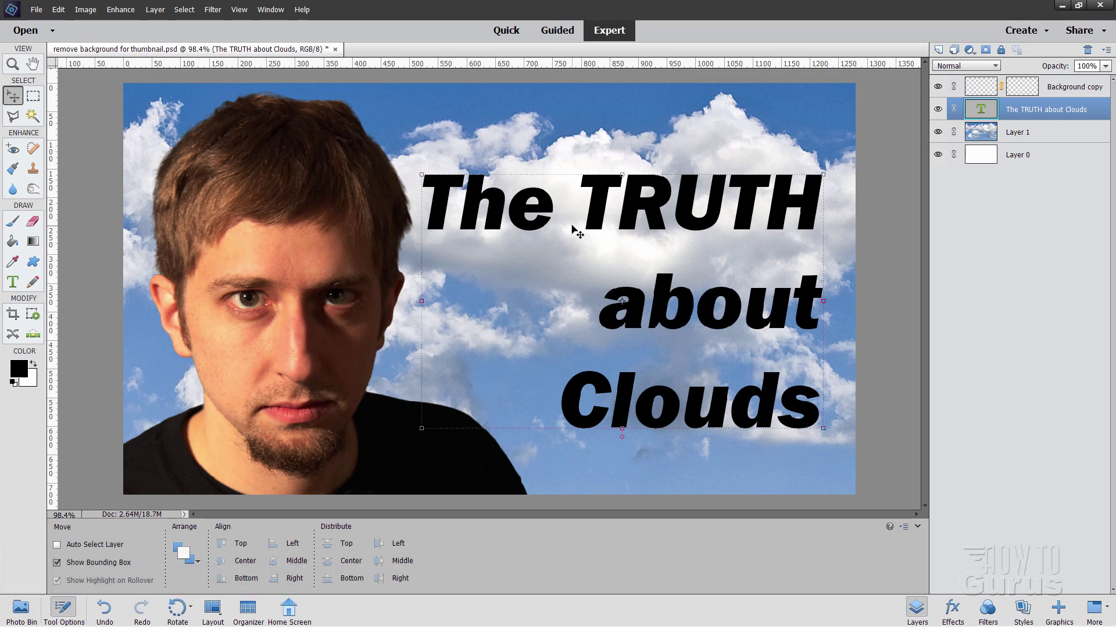
- Zoom out to about 31% to see the whole thumbnail
{"action": "left_click", "coordinate": [12, 64]}
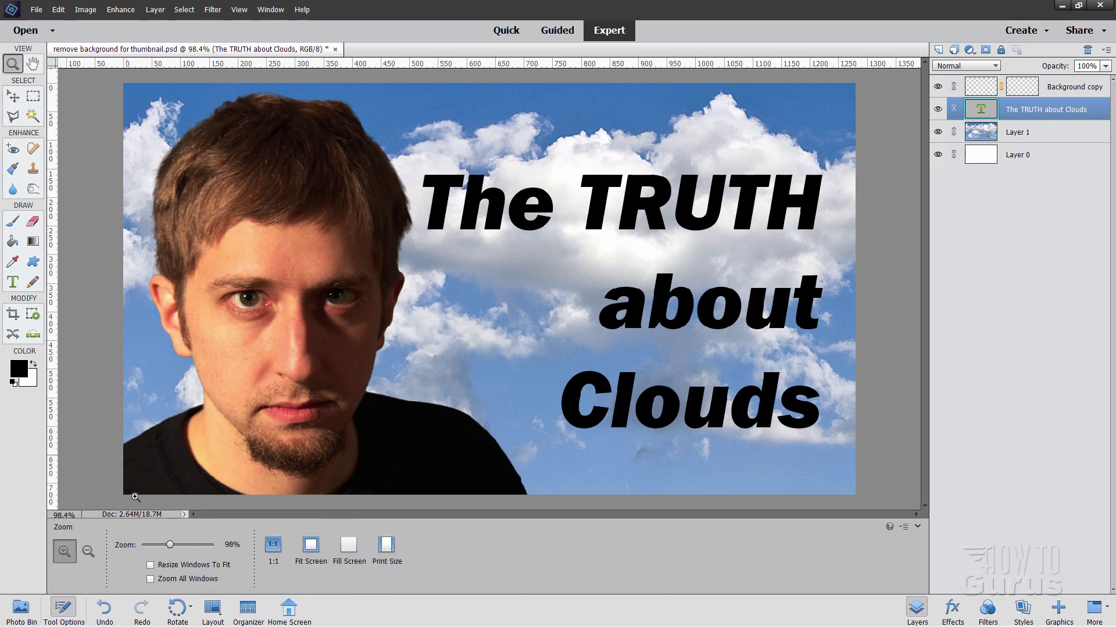
{"action": "left_click_drag", "start_coordinate": [170, 547], "coordinate": [150, 548]}
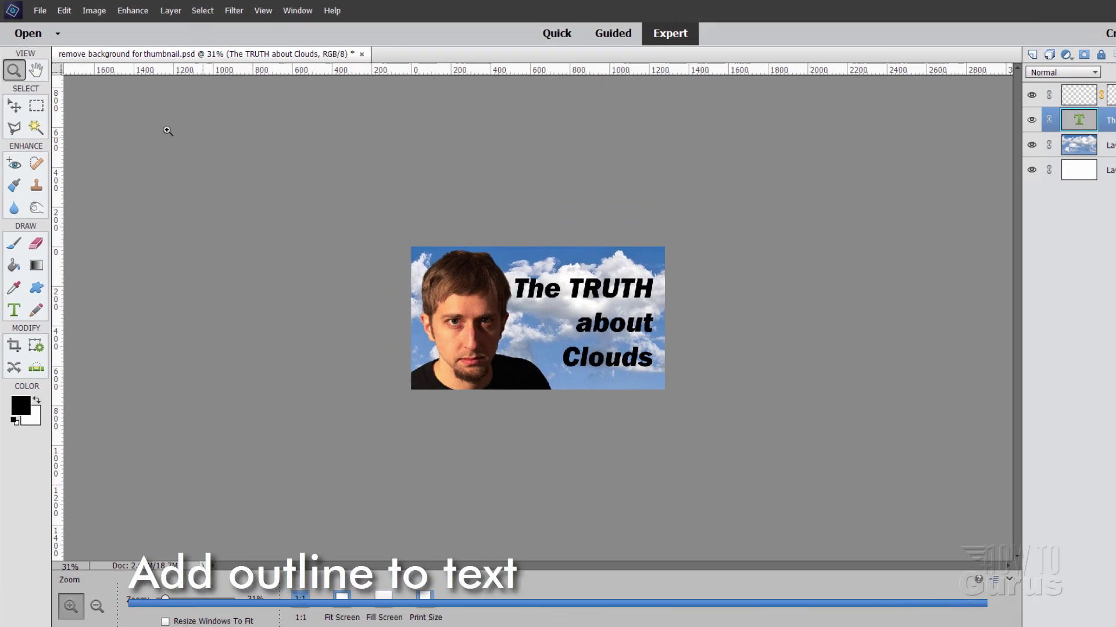
- Give the title layer a white 16 px stroke positioned outside the letters via Style Settings
{"action": "key", "text": "v"}
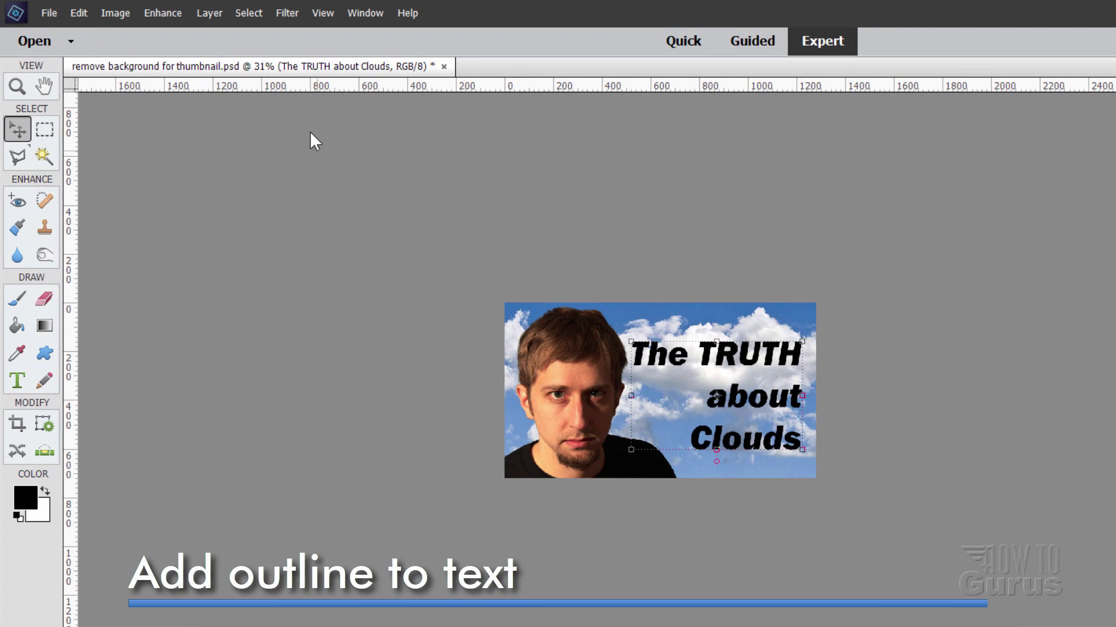
{"action": "left_click", "coordinate": [152, 8]}
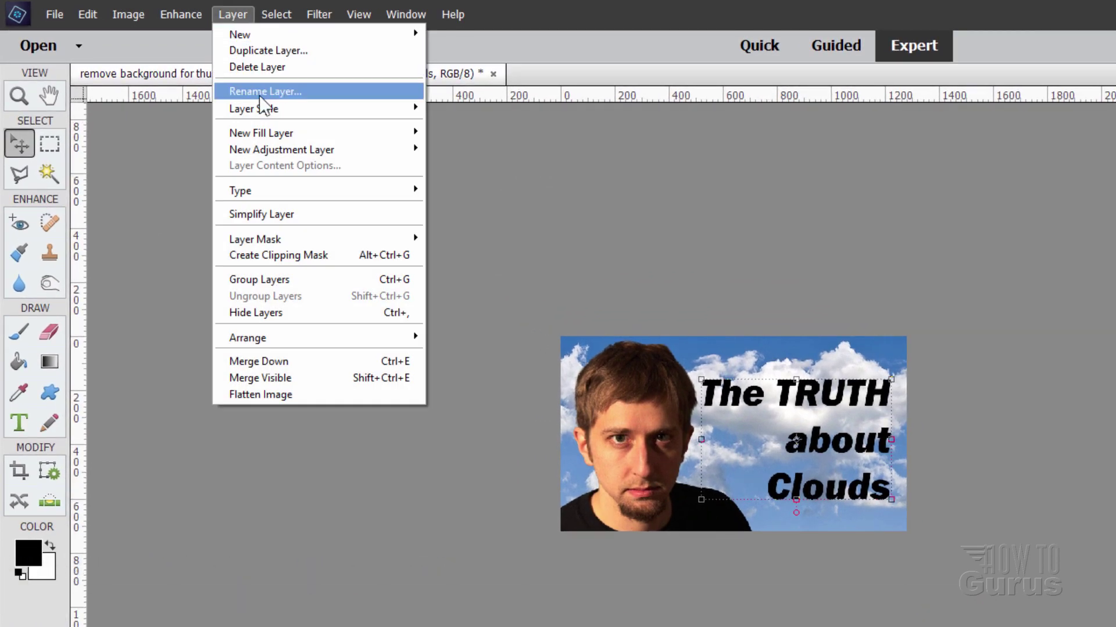
{"action": "mouse_move", "coordinate": [263, 108]}
{"action": "left_click", "coordinate": [473, 112]}
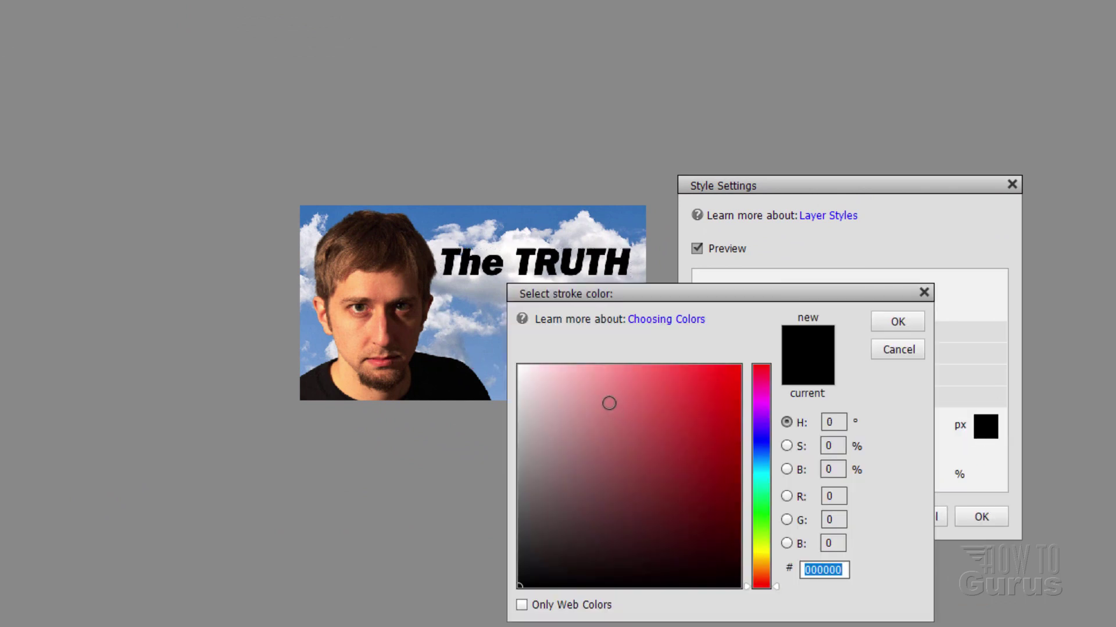
{"action": "left_click_drag", "start_coordinate": [576, 428], "coordinate": [516, 365]}
{"action": "left_click", "coordinate": [892, 324]}
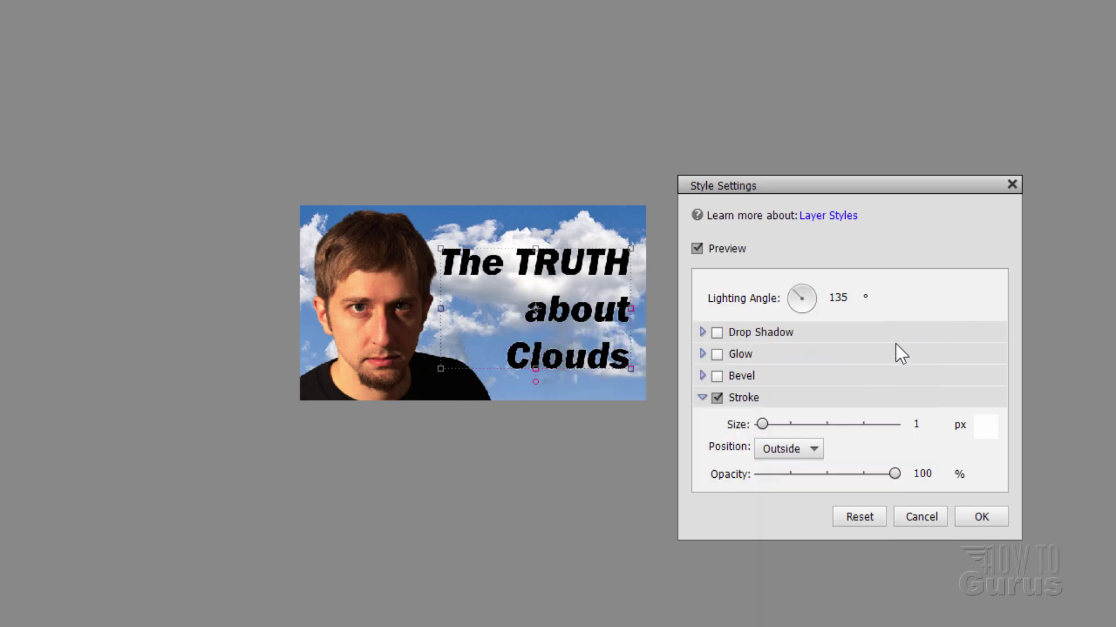
{"action": "left_click", "coordinate": [769, 448]}
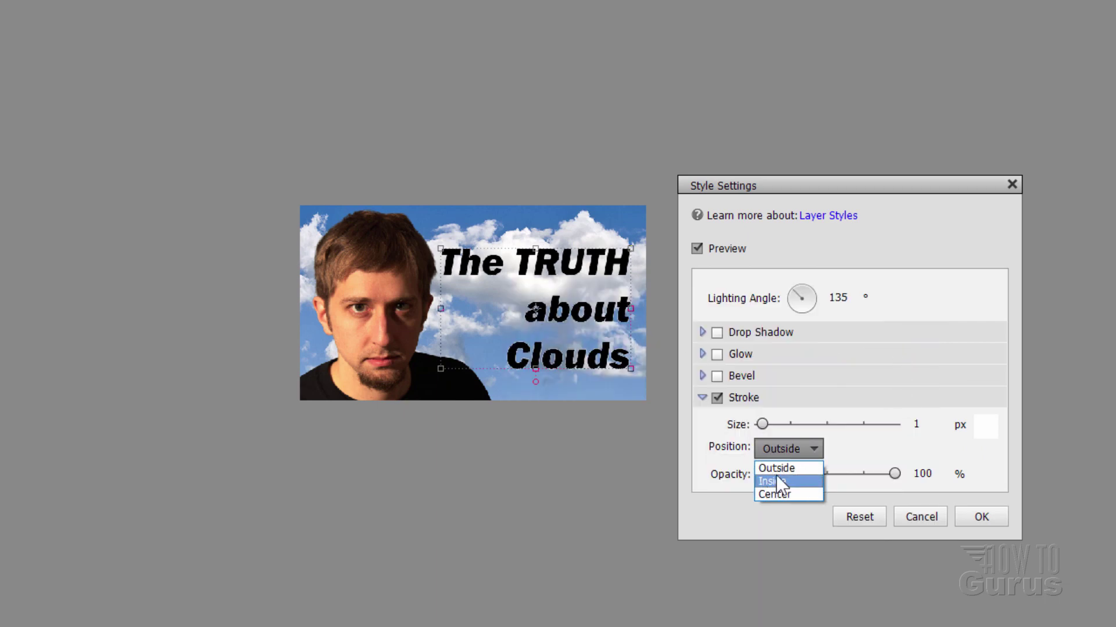
{"action": "left_click", "coordinate": [774, 469]}
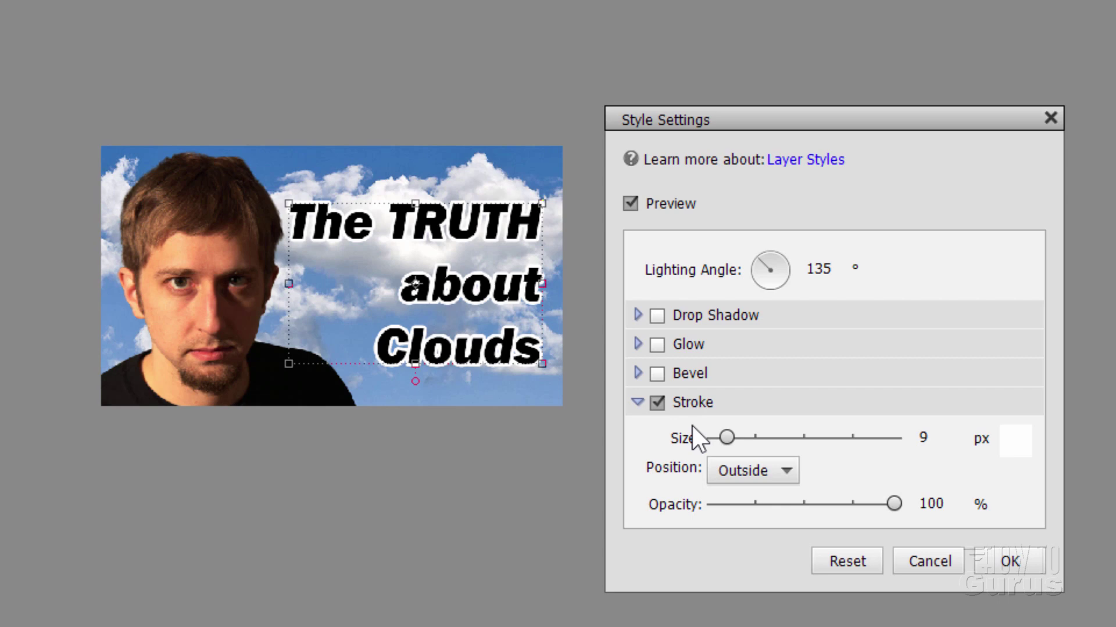
{"action": "left_click_drag", "start_coordinate": [729, 439], "coordinate": [731, 438]}
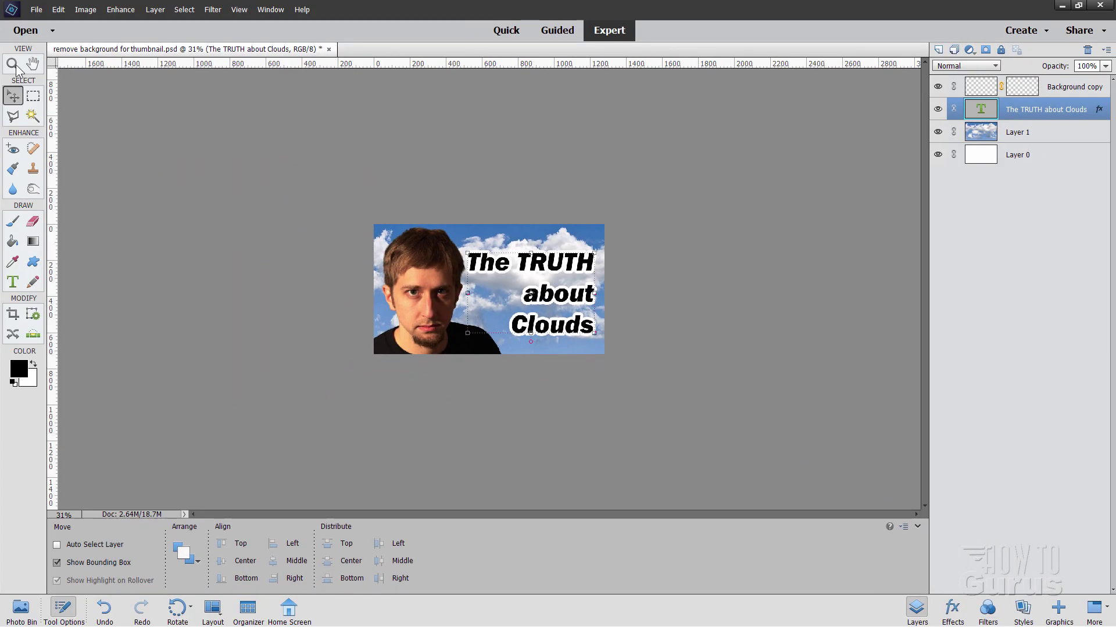
- Fit the thumbnail to the screen with the Zoom tool, then return to the Move tool
{"action": "left_click", "coordinate": [13, 64]}
{"action": "left_click", "coordinate": [312, 546]}
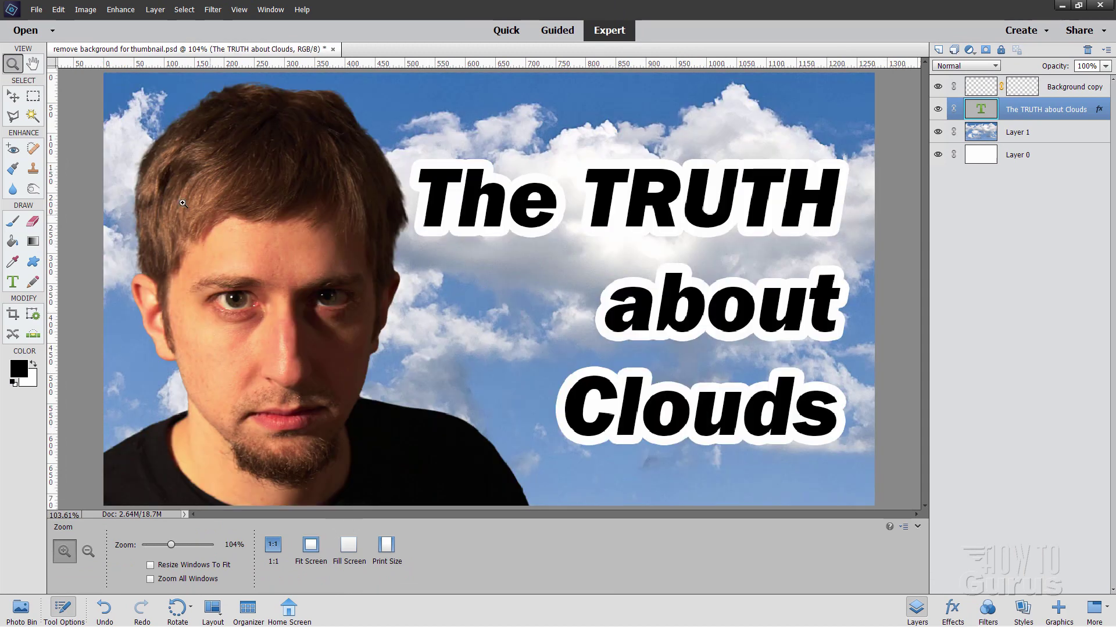
{"action": "left_click", "coordinate": [13, 97]}
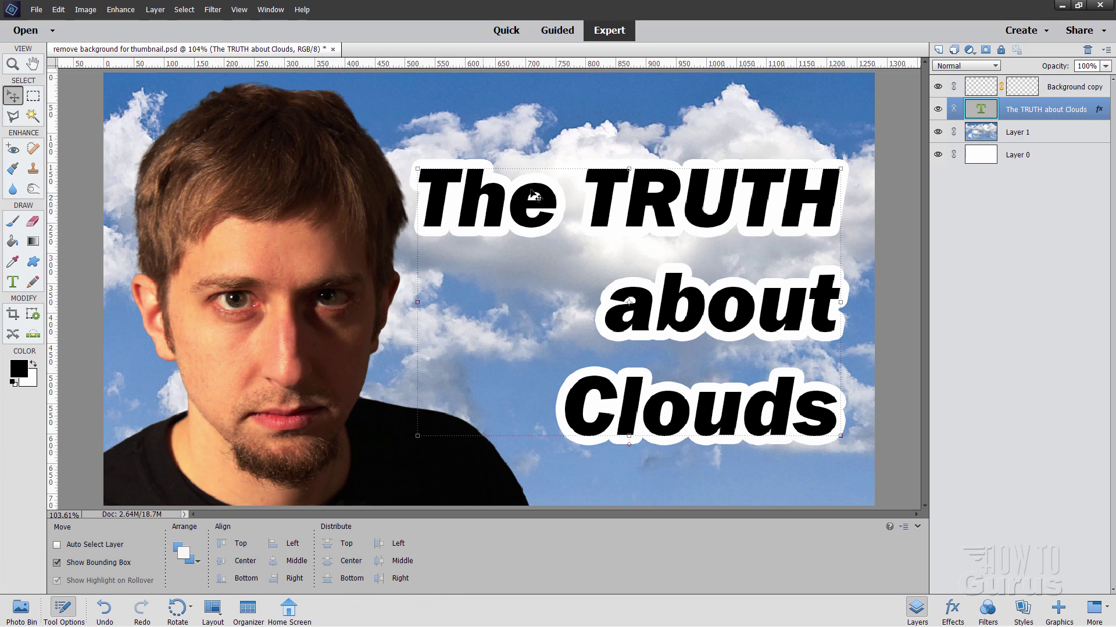
- Add a Levels adjustment layer clipped to the Background copy portrait layer
{"action": "left_click", "coordinate": [1060, 97]}
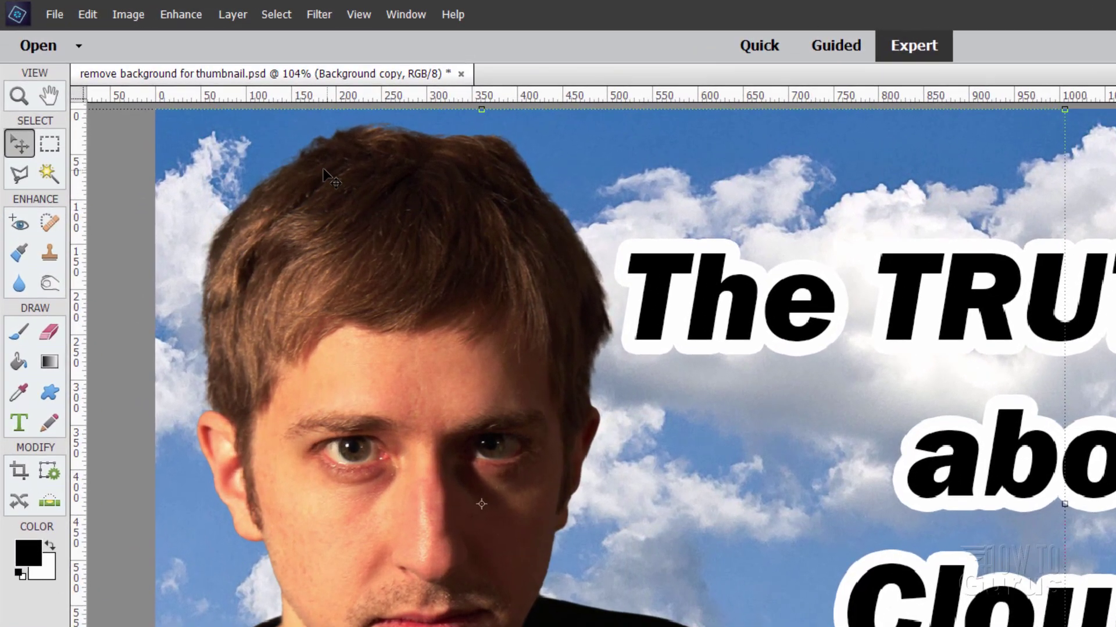
{"action": "left_click", "coordinate": [198, 14]}
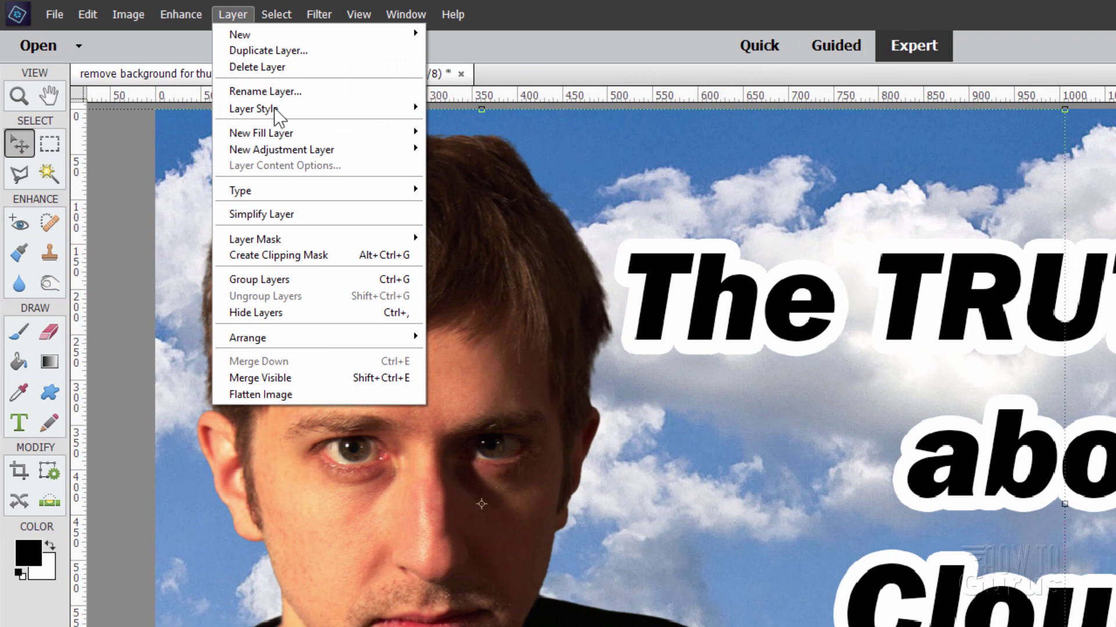
{"action": "mouse_move", "coordinate": [294, 154]}
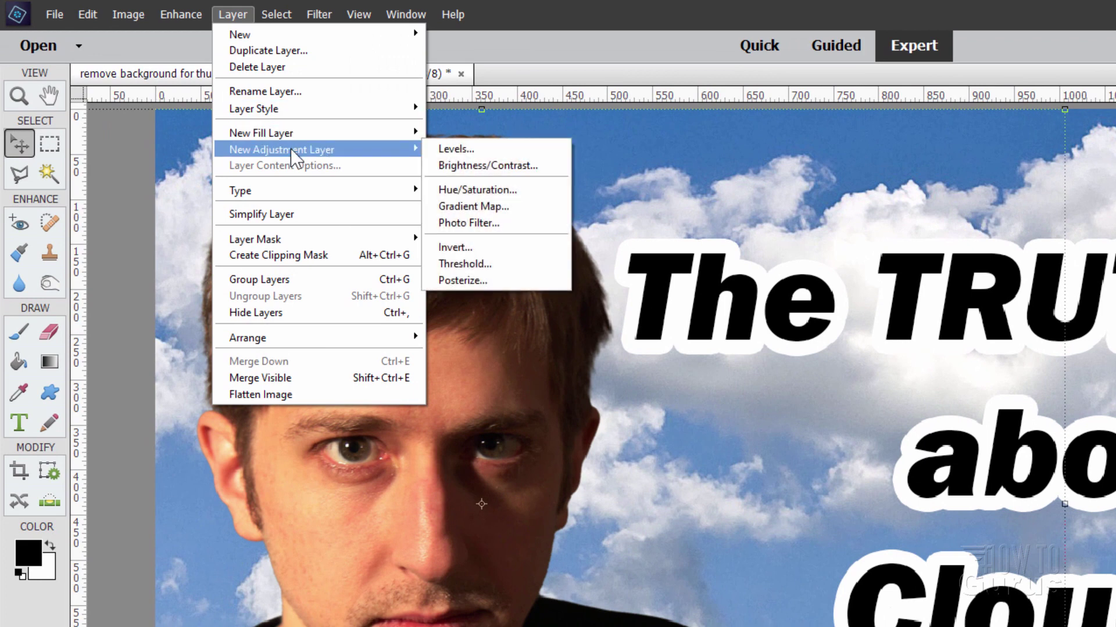
{"action": "left_click", "coordinate": [494, 149]}
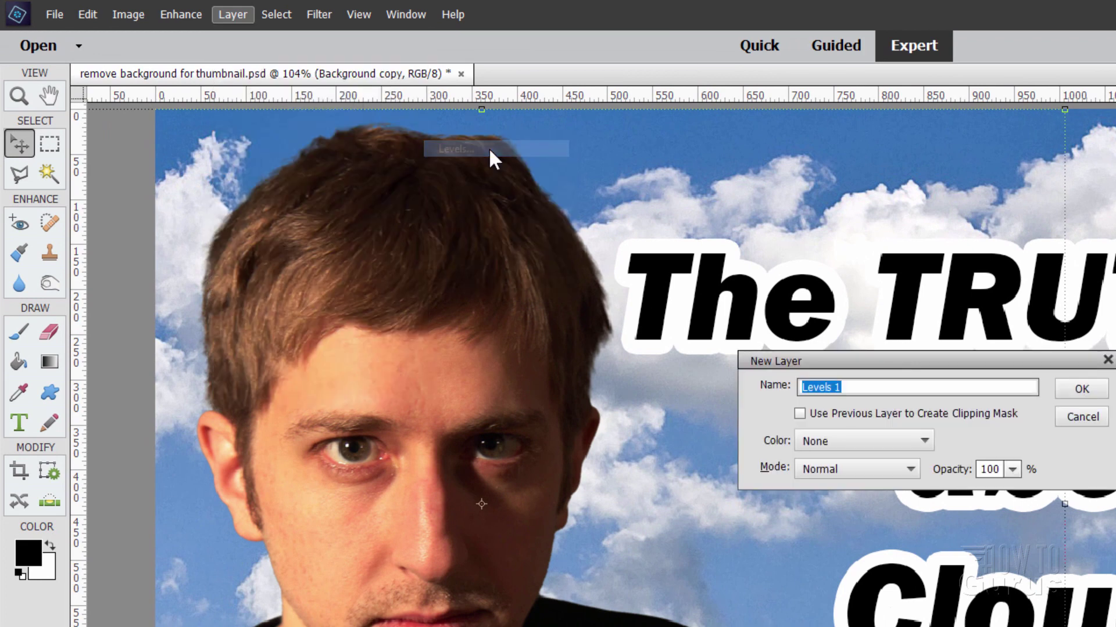
{"action": "left_click", "coordinate": [799, 413]}
{"action": "left_click", "coordinate": [1066, 399]}
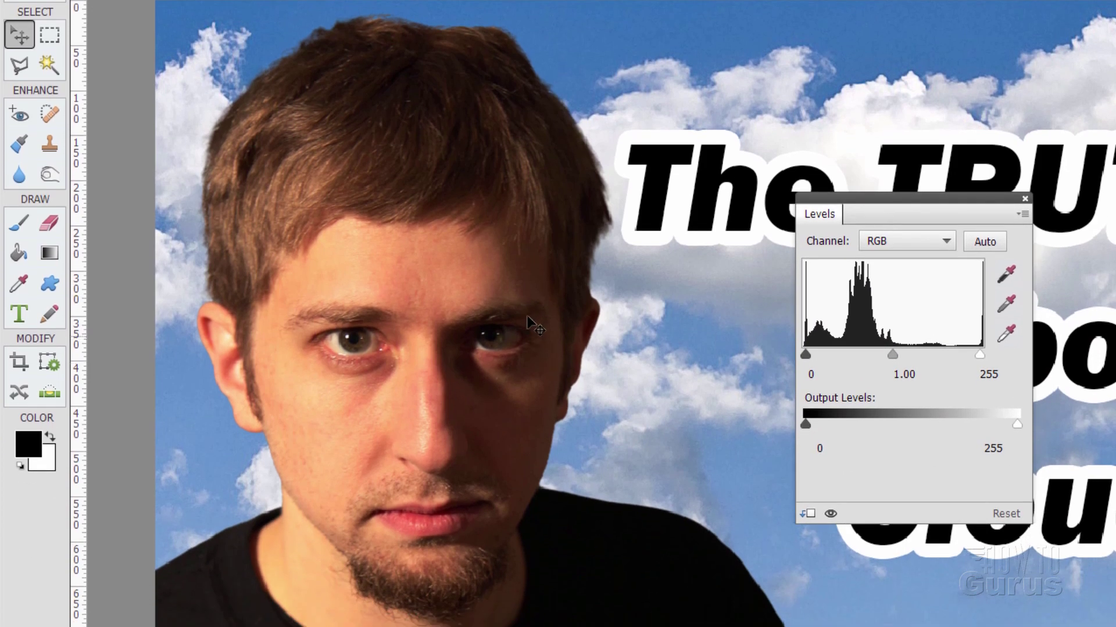
- Set the Levels input sliders to about 20, 1.43 and 250 to boost the face's contrast
{"action": "left_click_drag", "start_coordinate": [805, 354], "coordinate": [817, 353]}
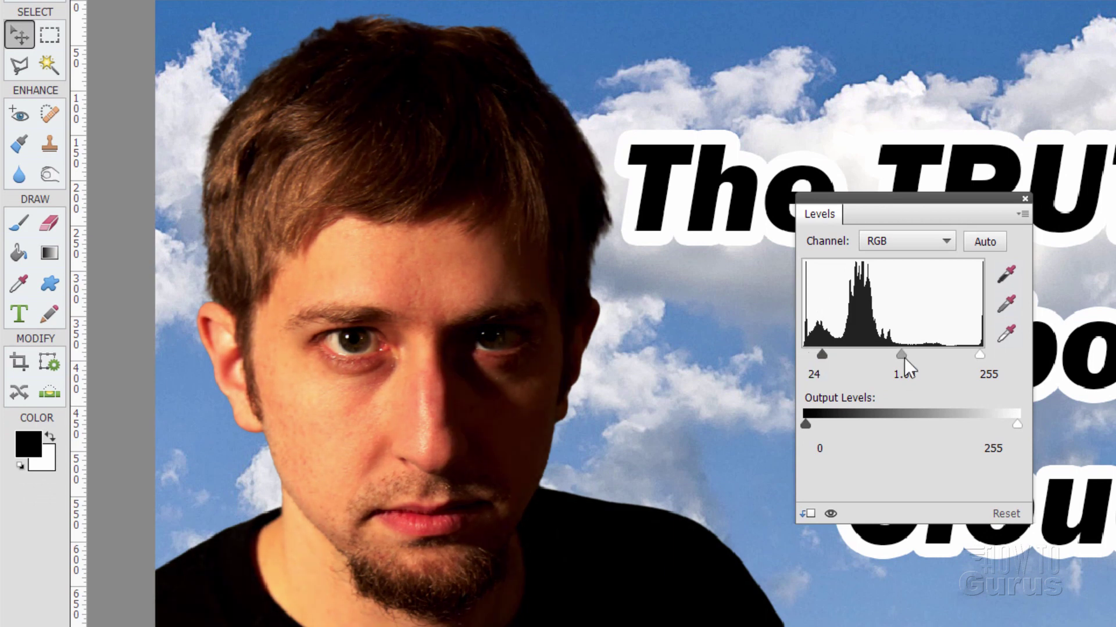
{"action": "left_click_drag", "start_coordinate": [902, 354], "coordinate": [882, 360]}
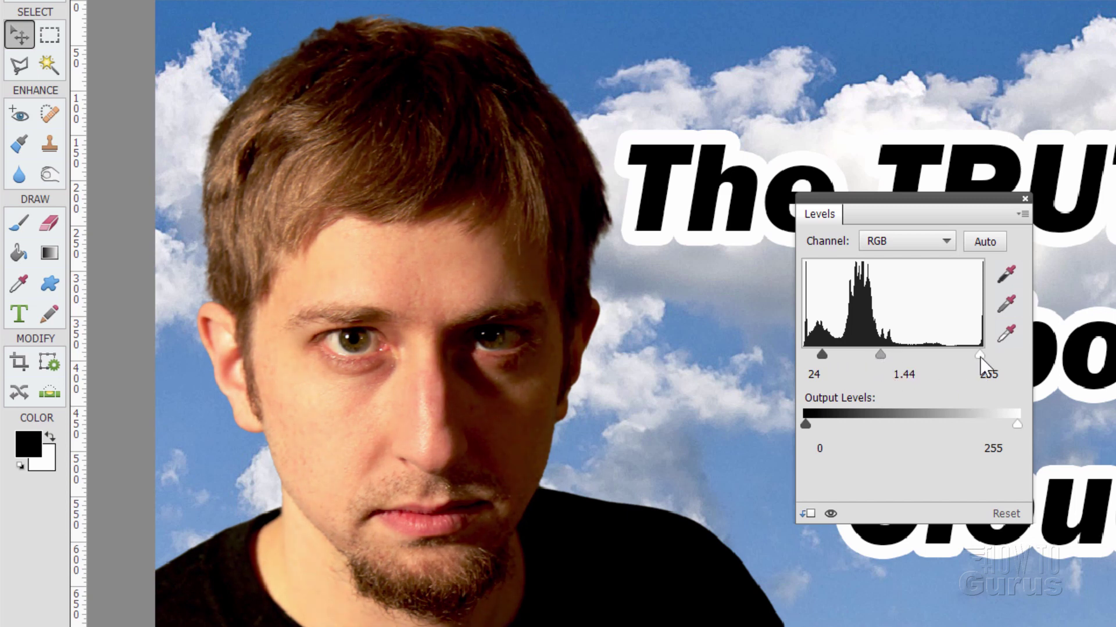
{"action": "left_click_drag", "start_coordinate": [980, 356], "coordinate": [968, 364]}
{"action": "left_click_drag", "start_coordinate": [879, 357], "coordinate": [817, 353]}
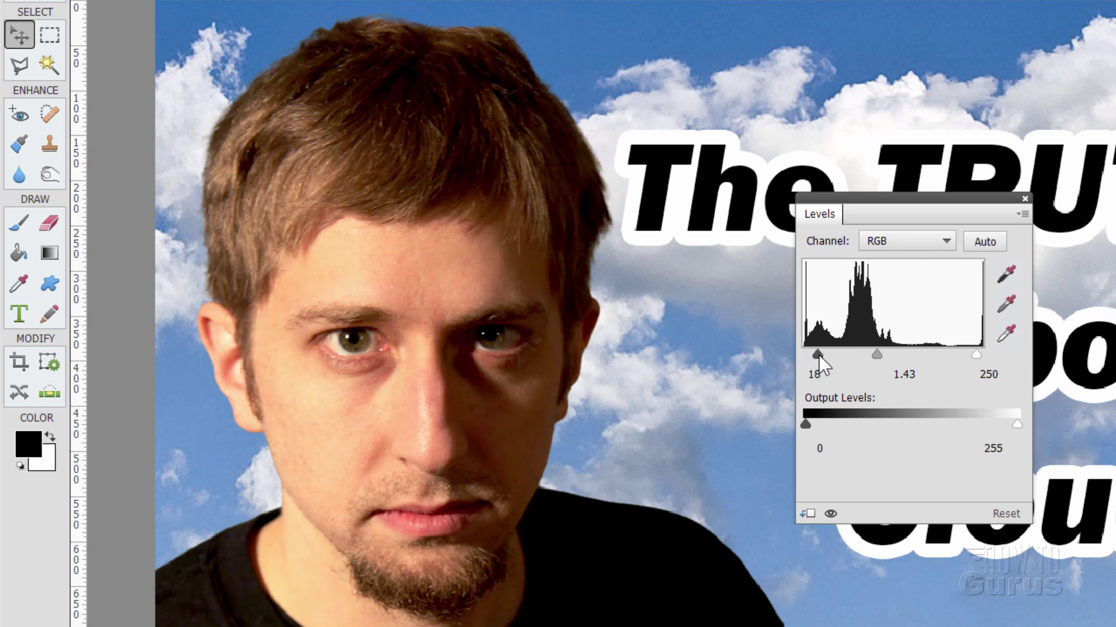
{"action": "left_click_drag", "start_coordinate": [816, 354], "coordinate": [819, 354]}
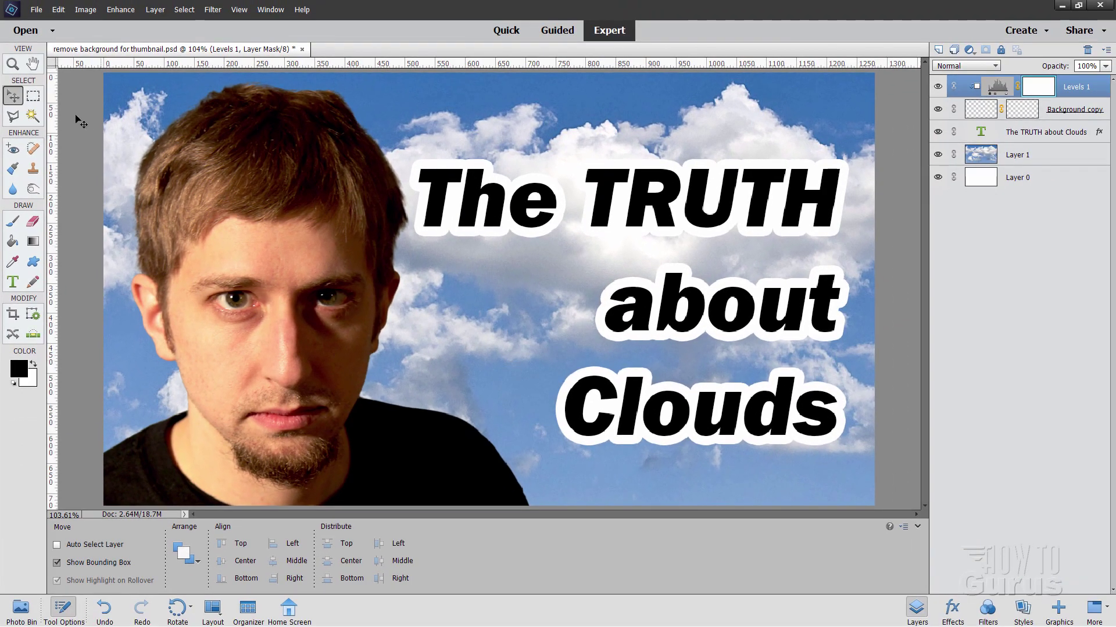
{"action": "left_click", "coordinate": [15, 27]}
{"action": "left_click_drag", "start_coordinate": [171, 545], "coordinate": [151, 545]}
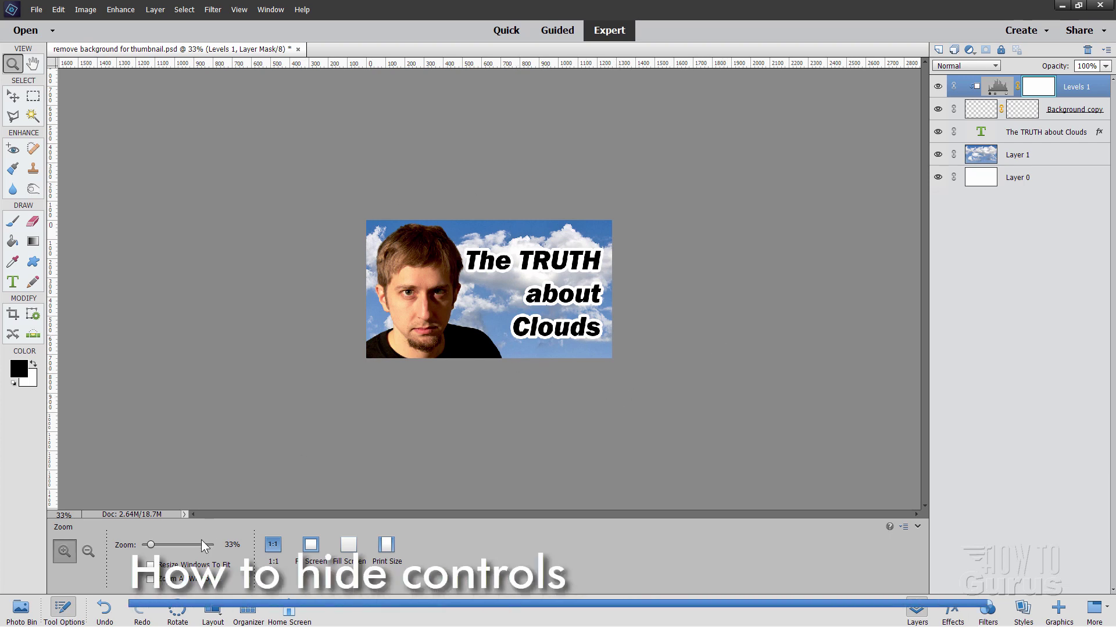
{"action": "left_click", "coordinate": [13, 96]}
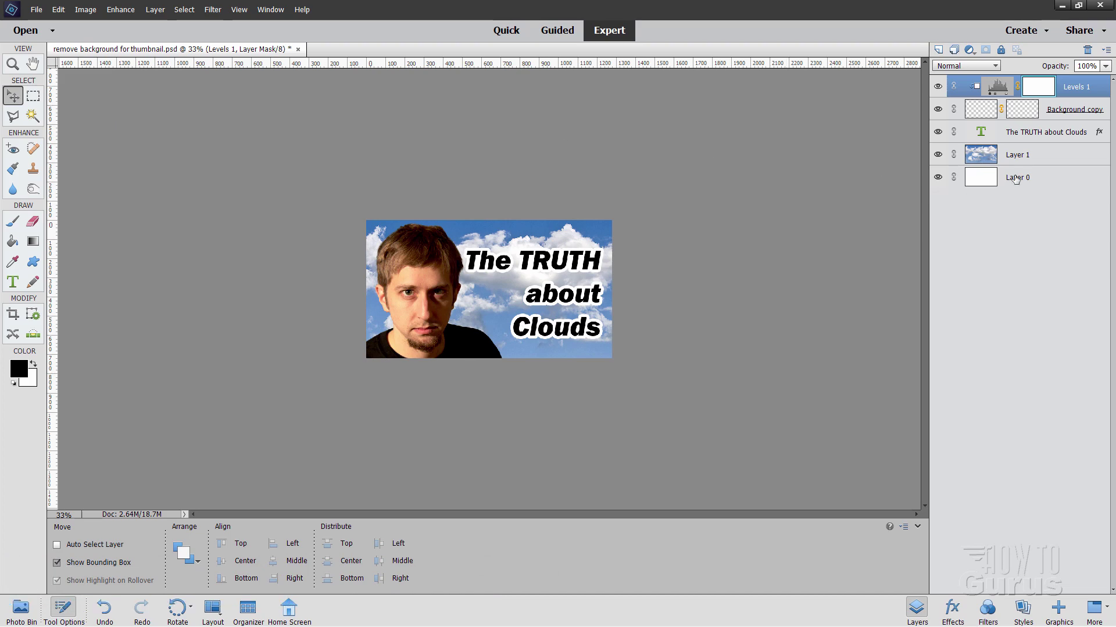
{"action": "left_click", "coordinate": [1017, 178]}
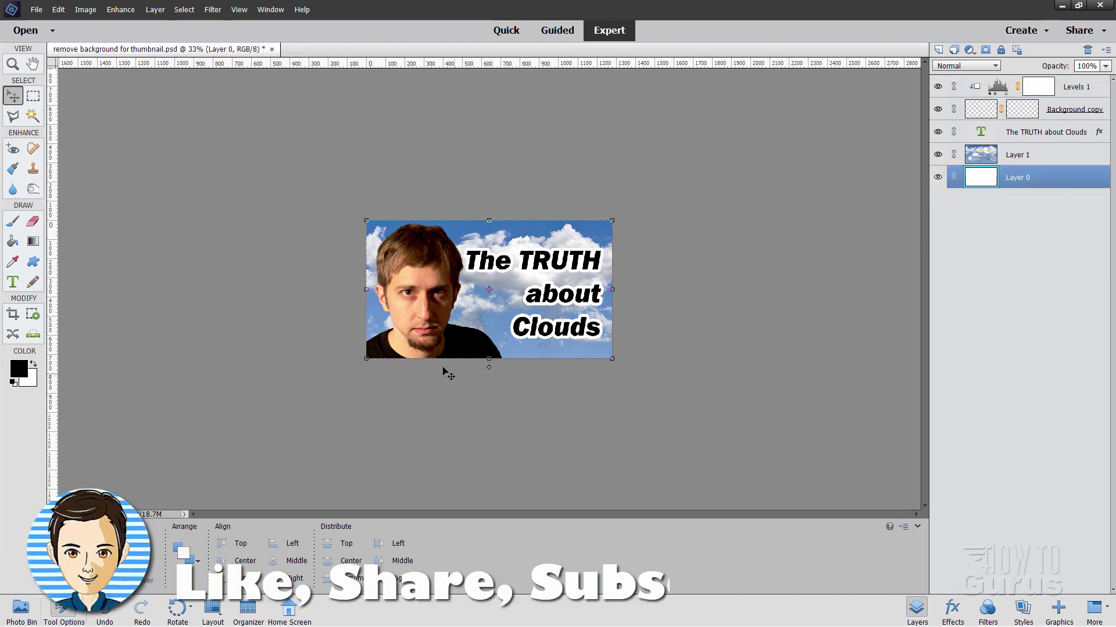
{"action": "left_click", "coordinate": [181, 10]}
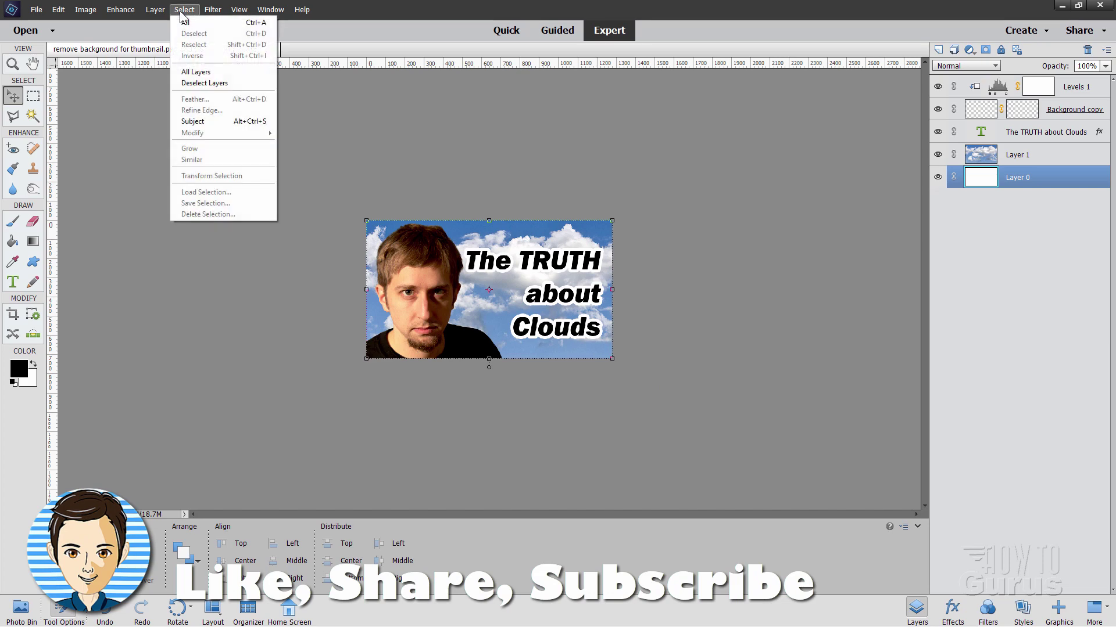
{"action": "left_click", "coordinate": [196, 82]}
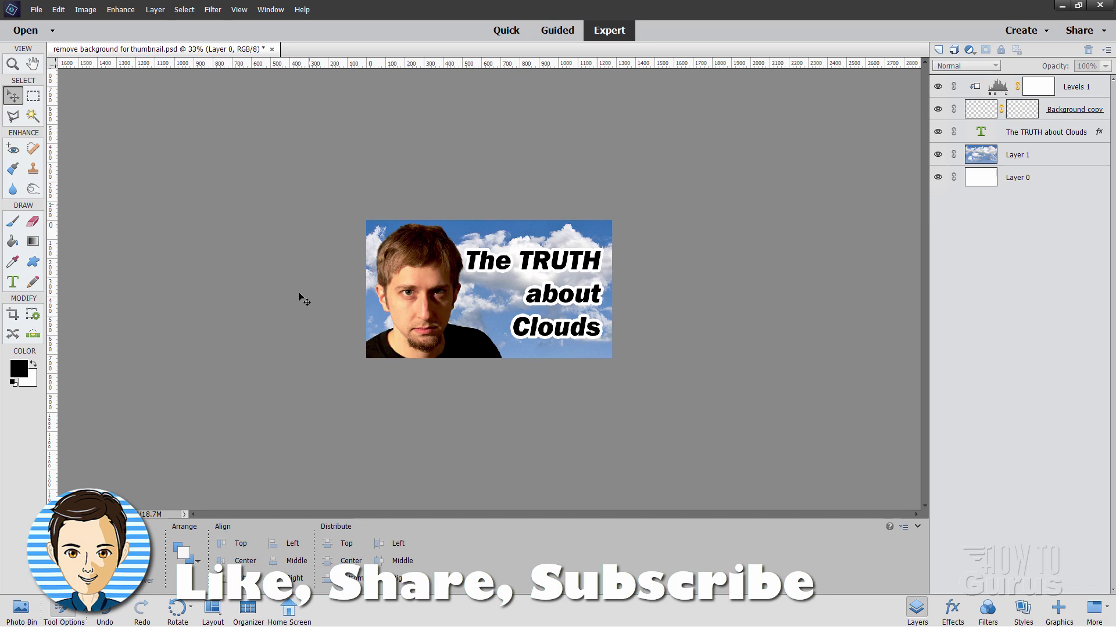
{"action": "left_click", "coordinate": [14, 65]}
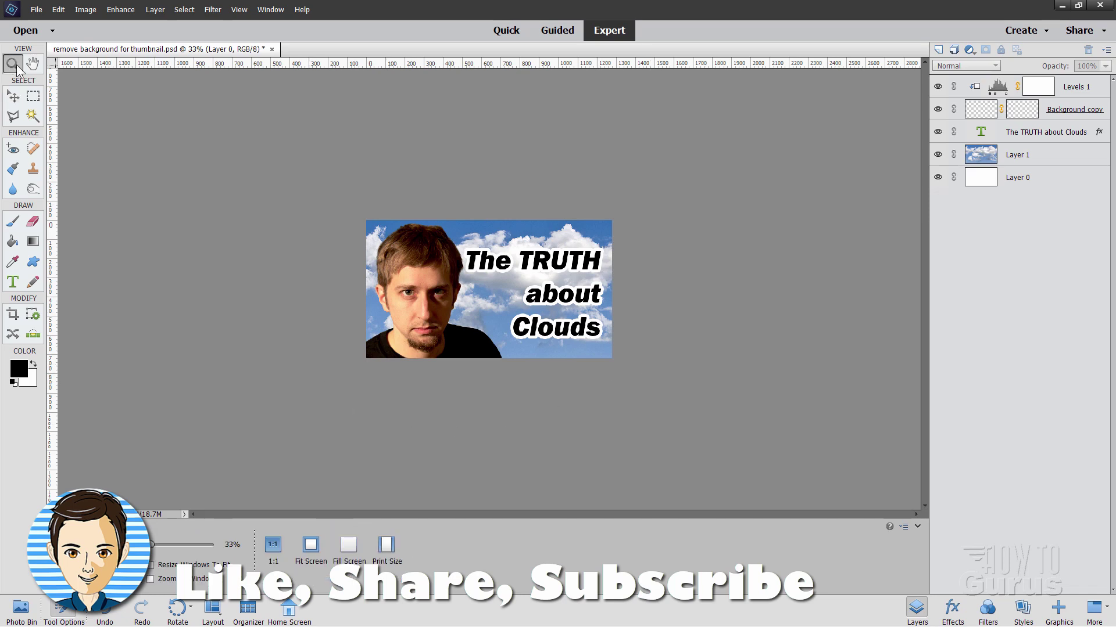
{"action": "left_click_drag", "start_coordinate": [358, 227], "coordinate": [615, 360]}
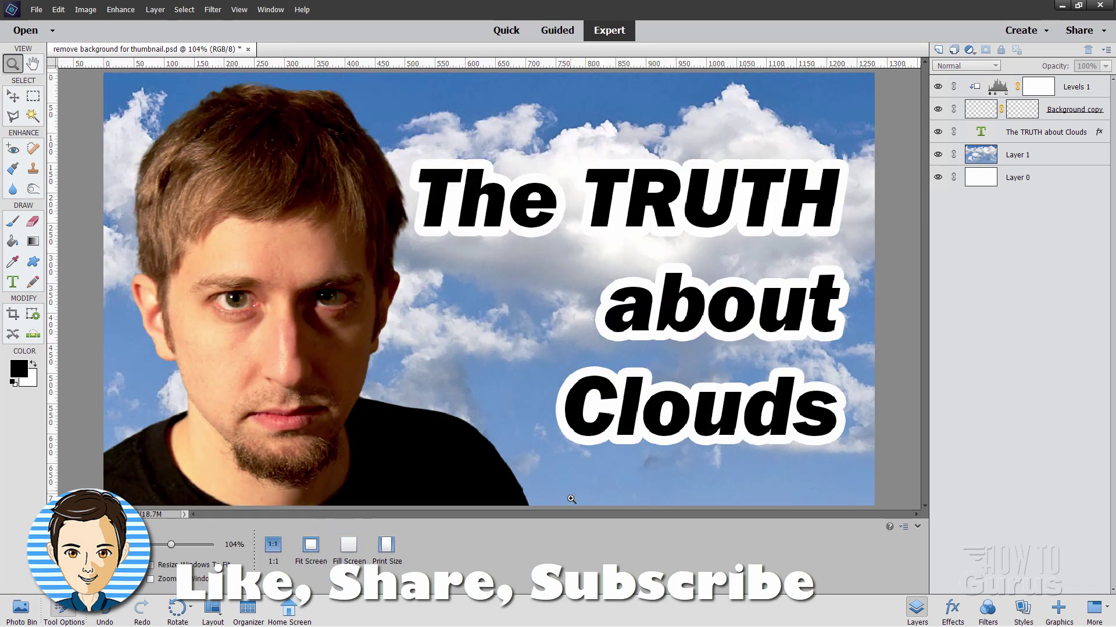